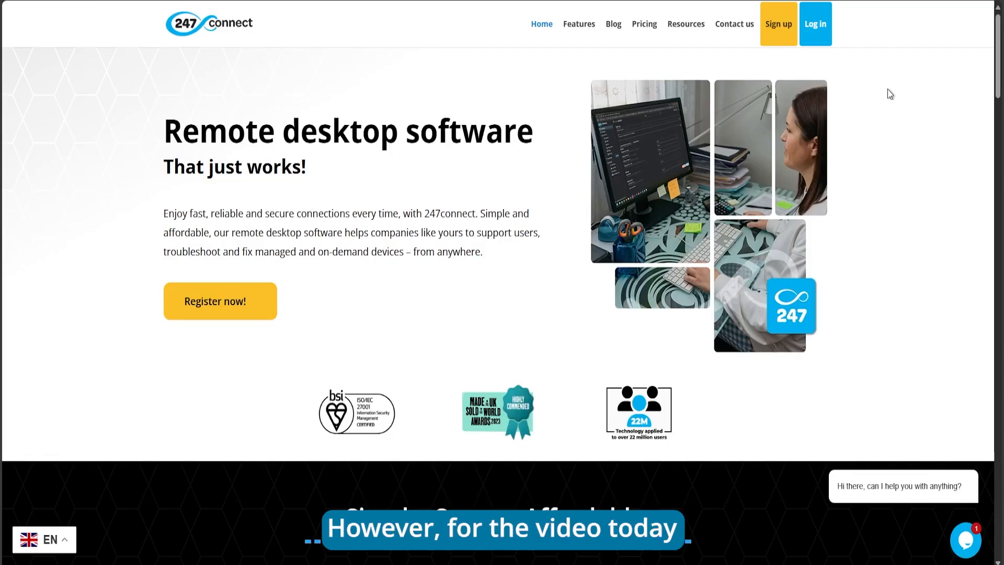
Start signing up with Microsoft, choosing the listed account and entering its password to sign in
{"action": "left_click", "coordinate": [775, 27]}
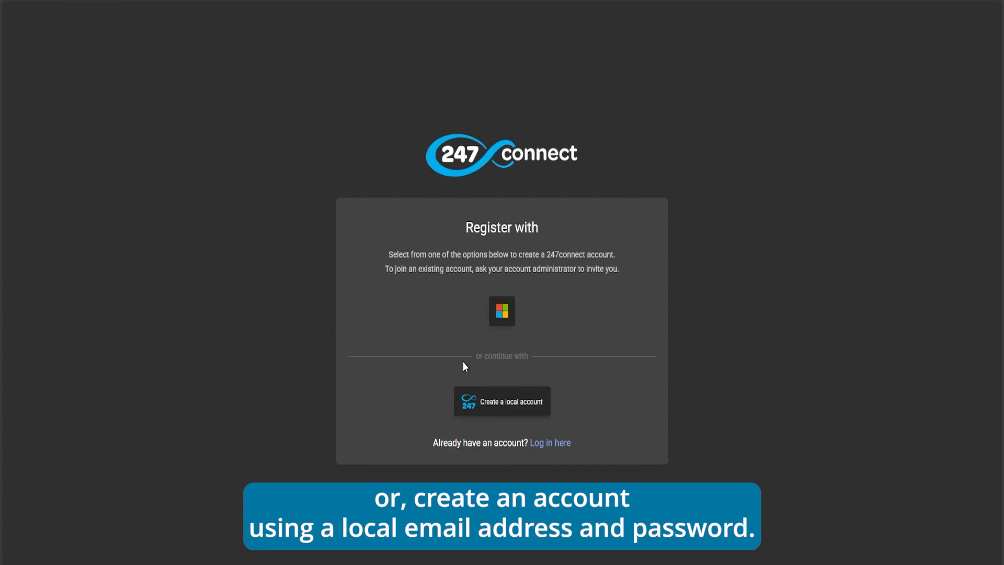
{"action": "left_click", "coordinate": [501, 313]}
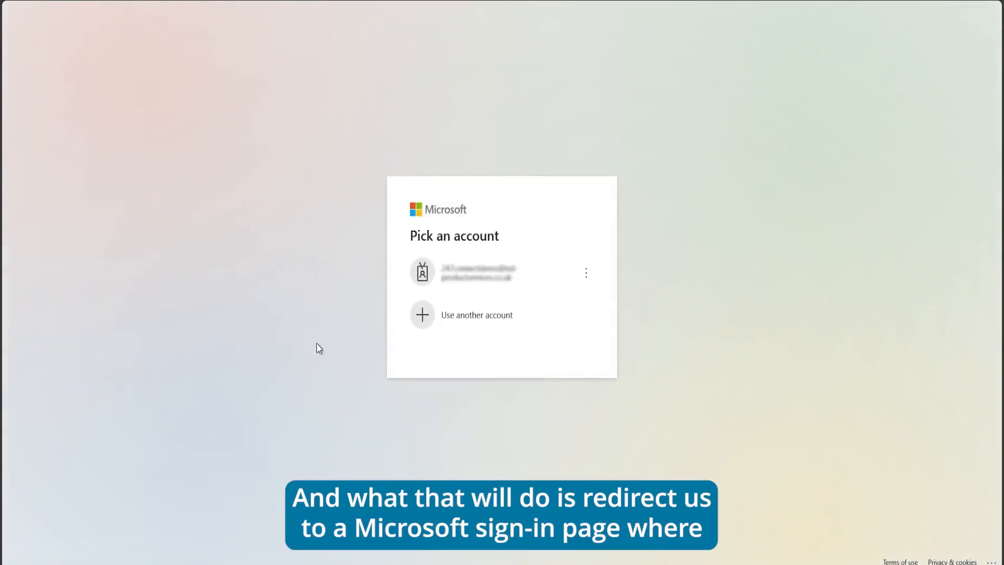
{"action": "left_click", "coordinate": [502, 279]}
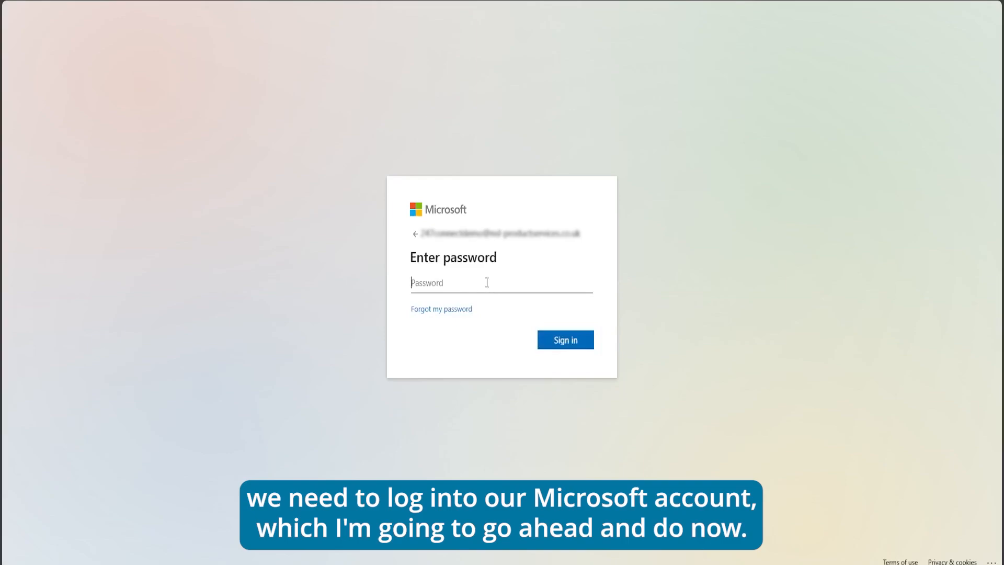
{"action": "key", "text": "ctrl+v"}
{"action": "left_click", "coordinate": [550, 337]}
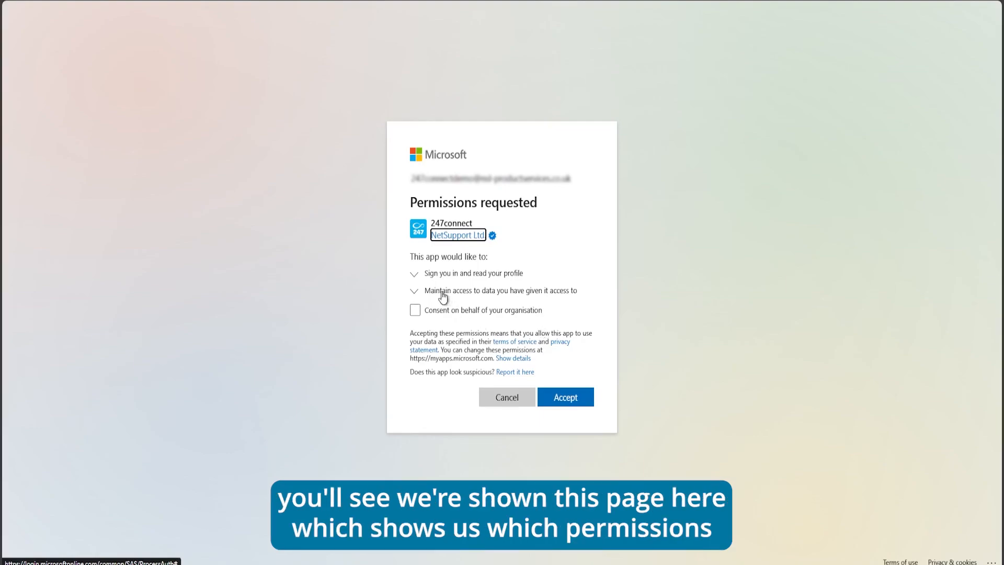
Expand both requested permissions, accept them with consent on behalf of the organisation, and close the Microsoft registration form
{"action": "left_click", "coordinate": [416, 292]}
{"action": "left_click", "coordinate": [415, 247]}
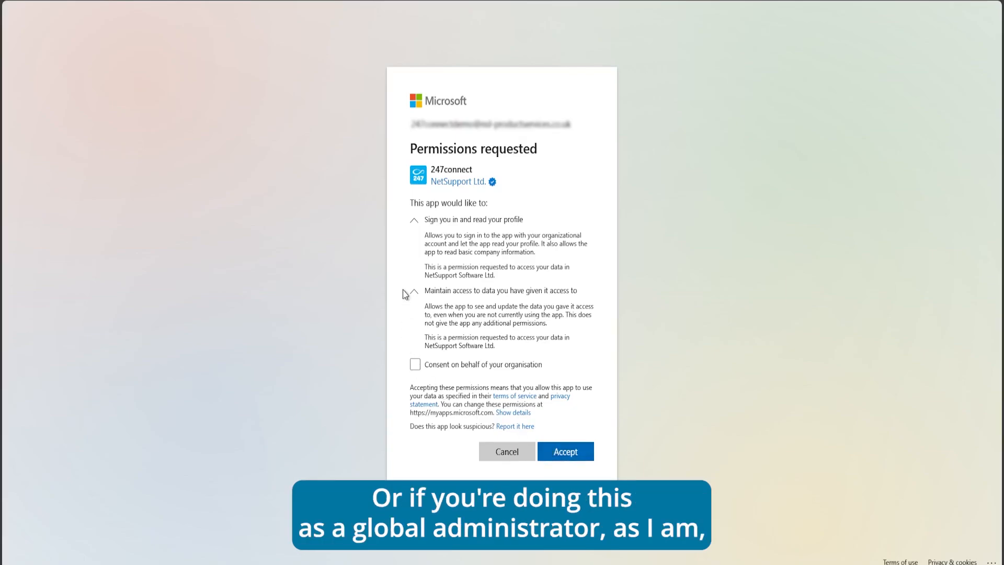
{"action": "left_click", "coordinate": [414, 365]}
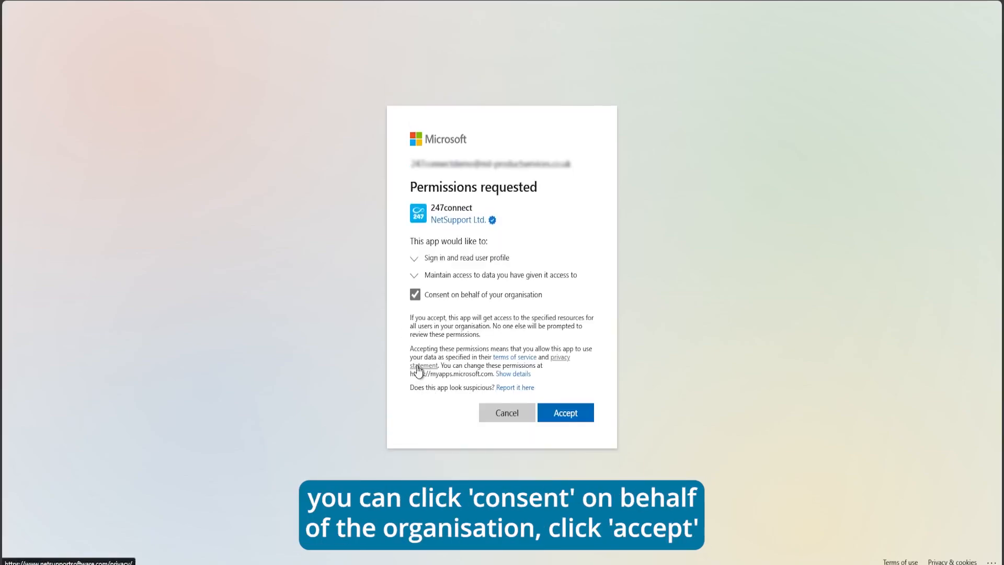
{"action": "left_click", "coordinate": [567, 412]}
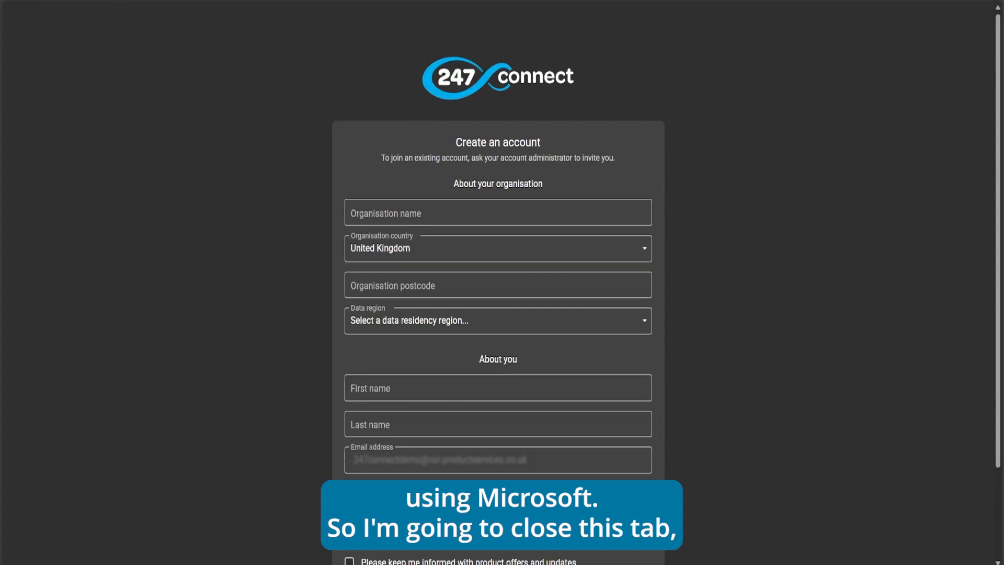
{"action": "key", "text": "ctrl+w"}
Start registering a local account from the website and name the organisation "247connect demo"
{"action": "left_click", "coordinate": [776, 27]}
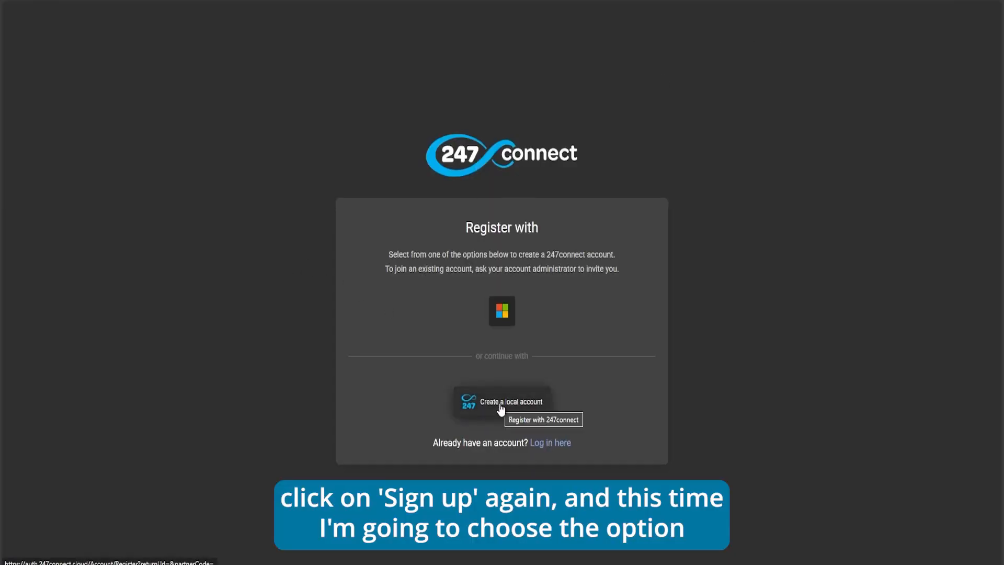
{"action": "left_click", "coordinate": [500, 403]}
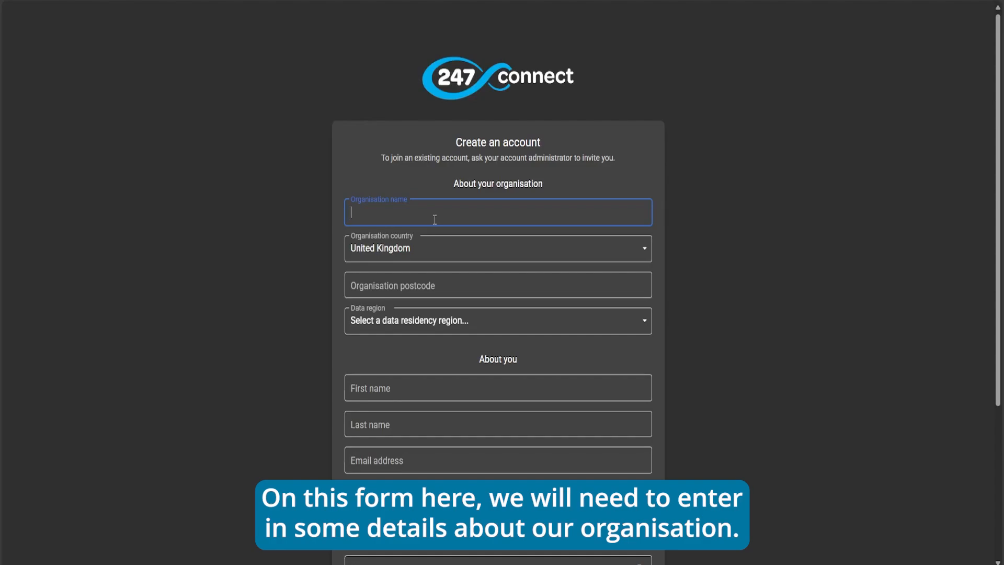
{"action": "type", "text": "247"}
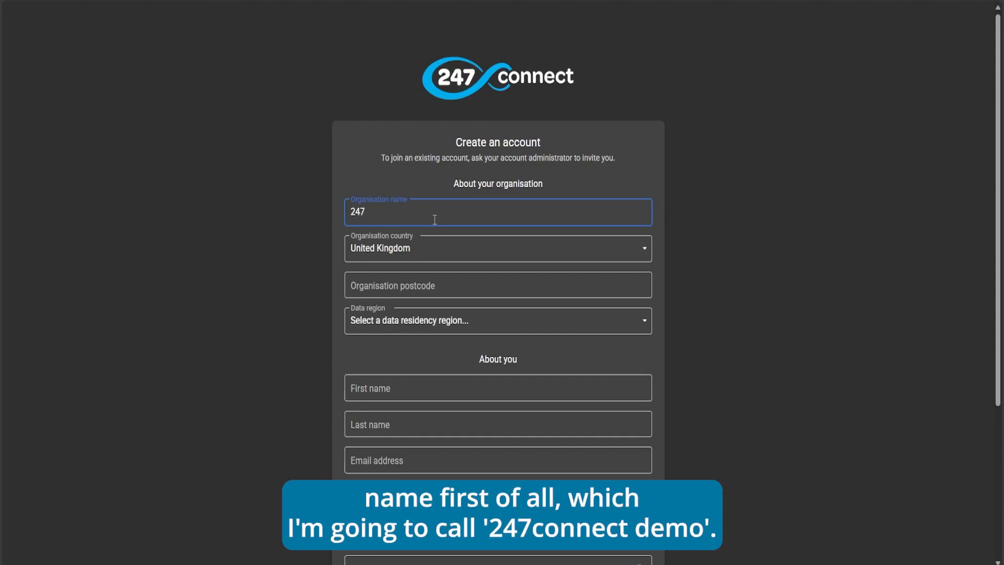
{"action": "type", "text": "connect demo"}
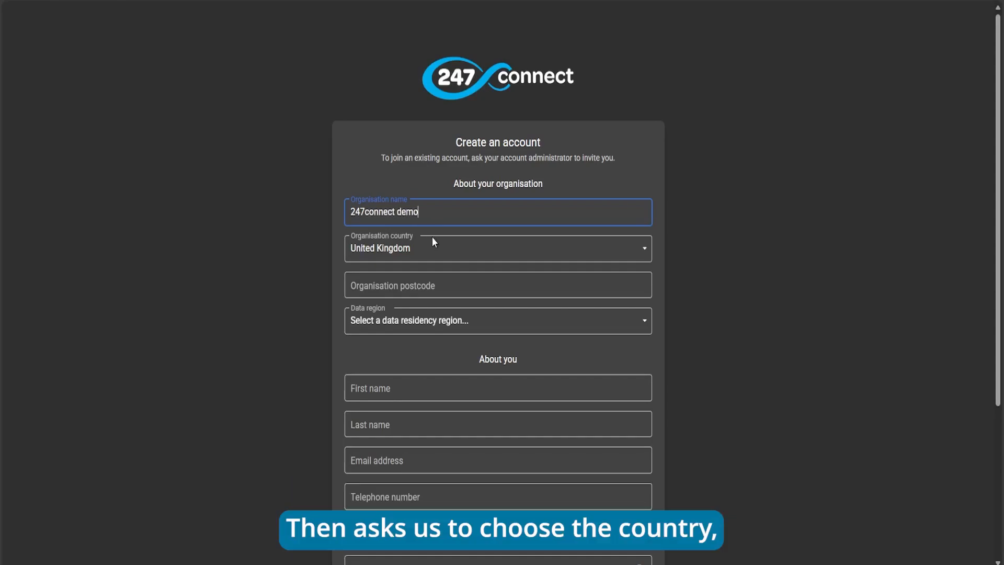
Keep United Kingdom as the country, enter the organisation's postcode and choose the United Kingdom (UK South) data region
{"action": "left_click", "coordinate": [427, 245]}
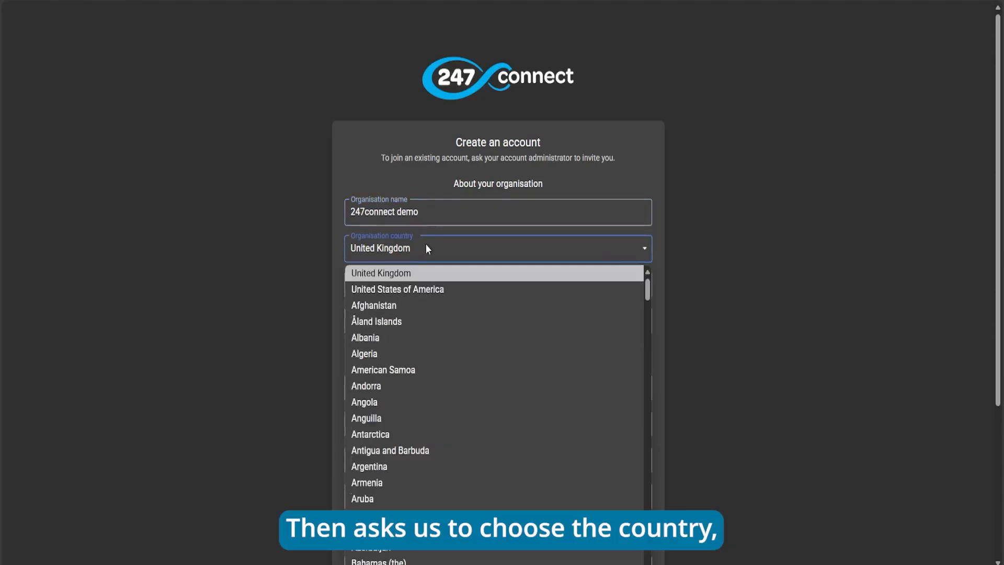
{"action": "left_click", "coordinate": [423, 273]}
{"action": "left_click", "coordinate": [418, 283]}
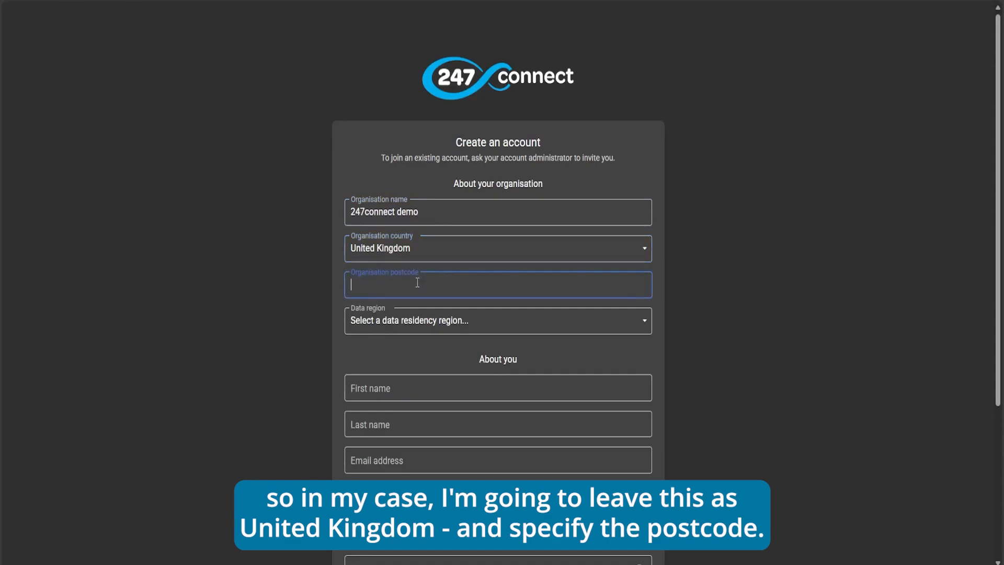
{"action": "type", "text": "PE6 8NE"}
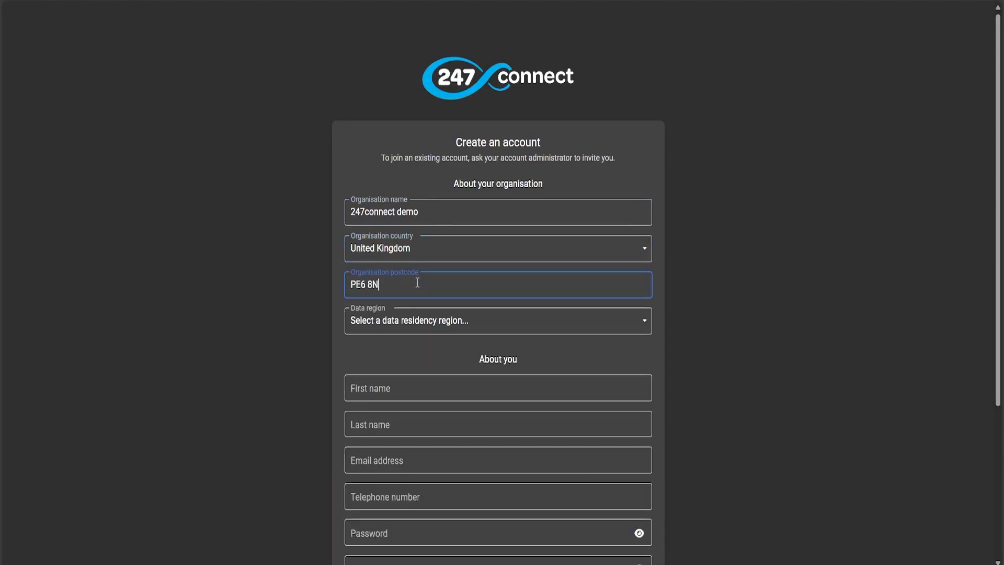
{"action": "left_click", "coordinate": [545, 322]}
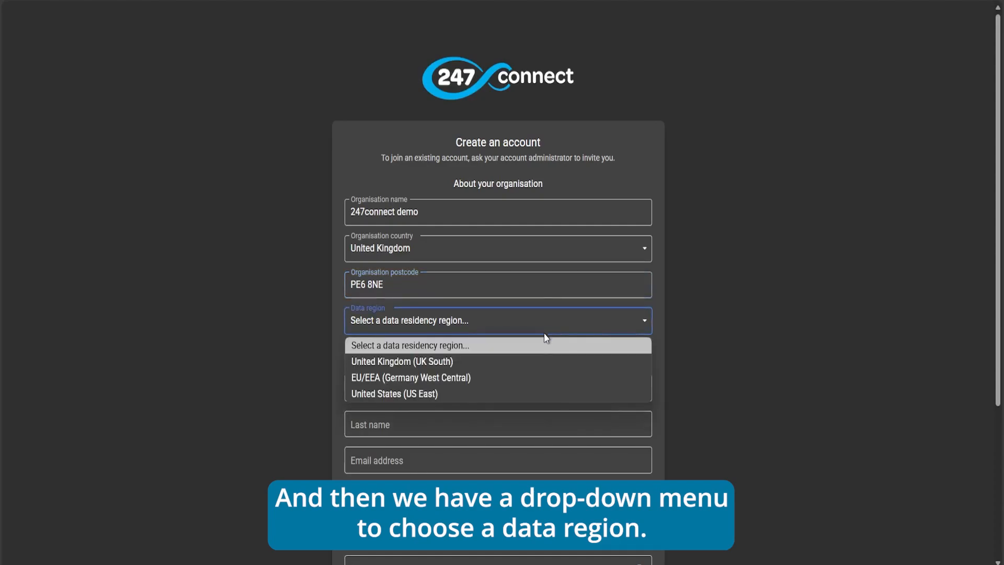
{"action": "left_click", "coordinate": [535, 361]}
Fill in the registrant's first name, last name, email address and telephone number
{"action": "scroll", "coordinate": [674, 338], "scroll_direction": "down", "scroll_amount": 1}
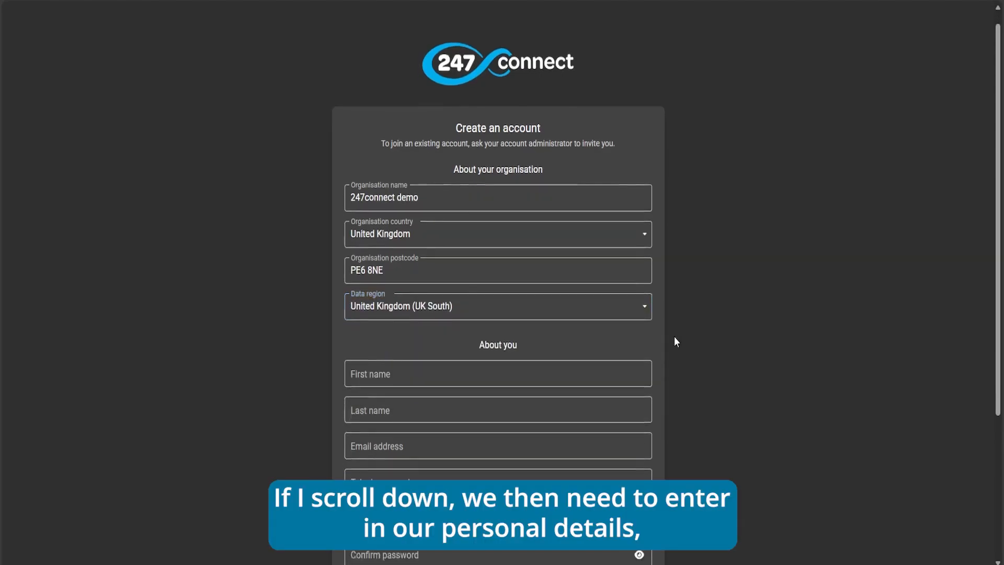
{"action": "scroll", "coordinate": [674, 341], "scroll_direction": "down", "scroll_amount": 2}
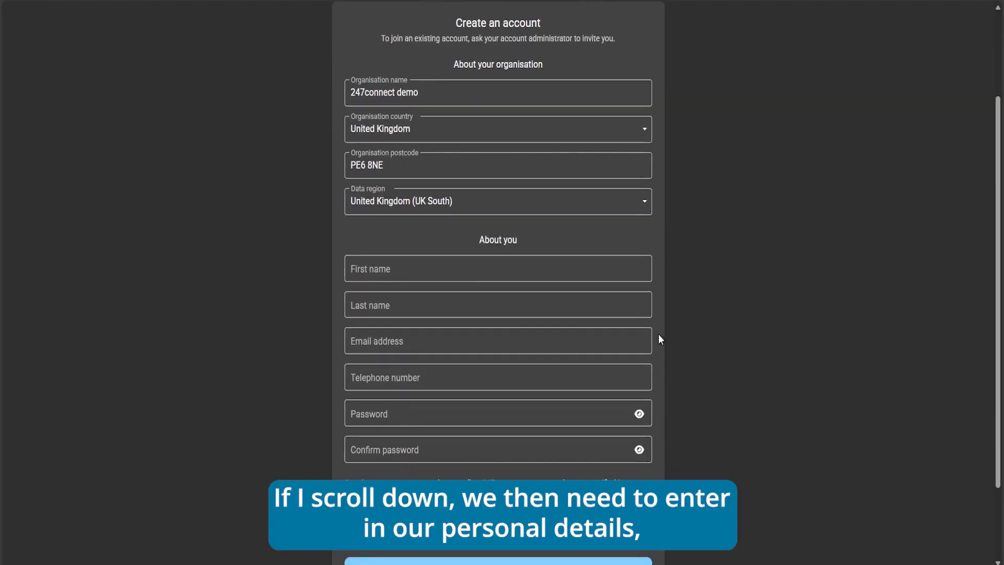
{"action": "left_click", "coordinate": [380, 269]}
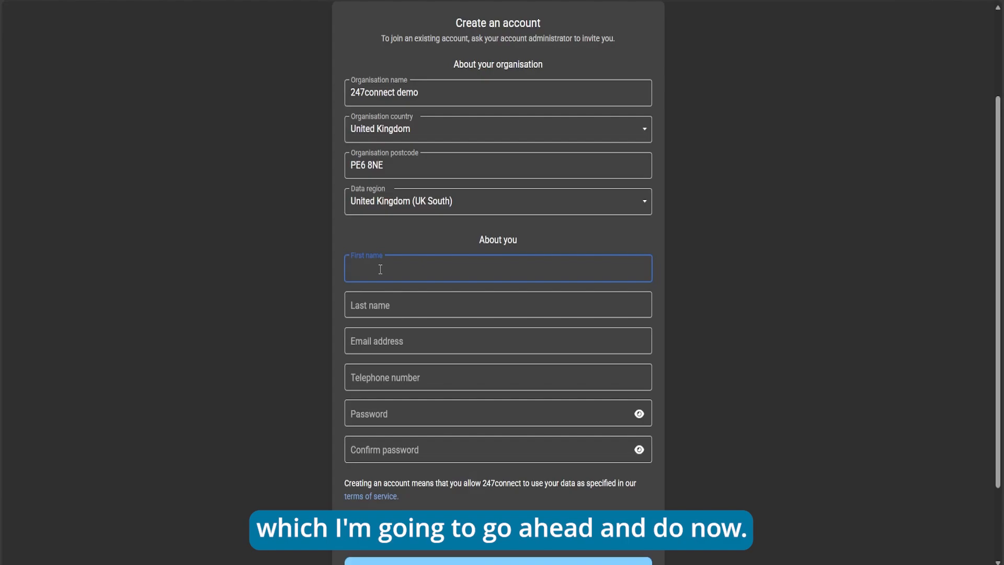
{"action": "type", "text": "Adam"}
{"action": "key", "text": "Tab"}
{"action": "type", "text": "Roberts"}
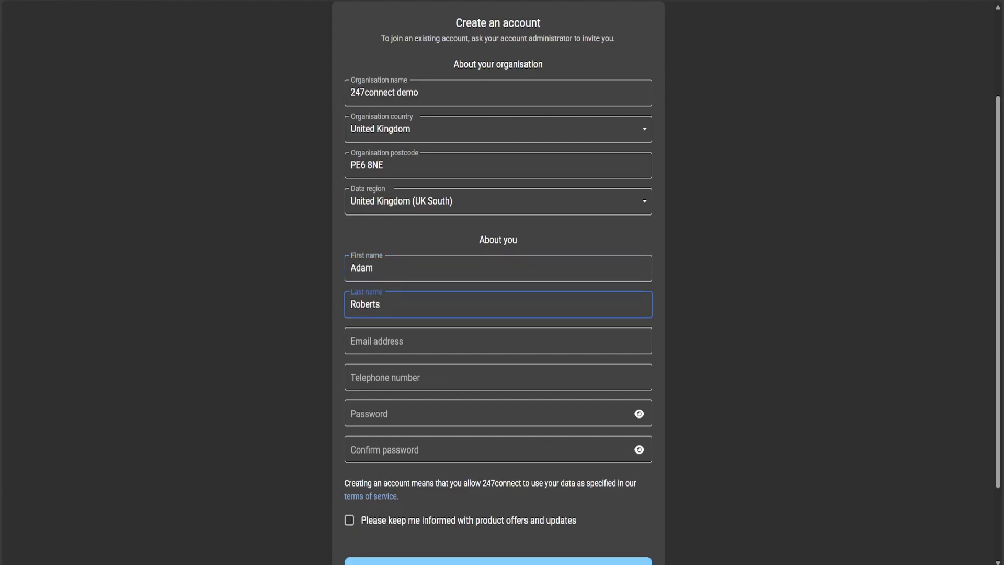
{"action": "left_click", "coordinate": [471, 339]}
{"action": "key", "text": "ctrl+v"}
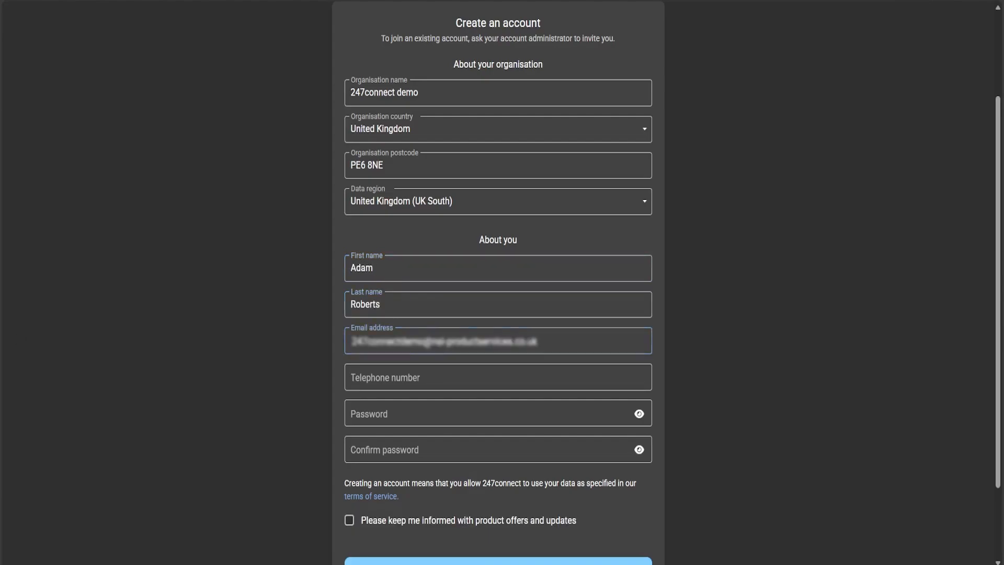
{"action": "left_click", "coordinate": [408, 380]}
{"action": "key", "text": "ctrl+v"}
Enter the account password and repeat it in the confirmation field
{"action": "left_click", "coordinate": [388, 414]}
{"action": "type", "text": "***********"}
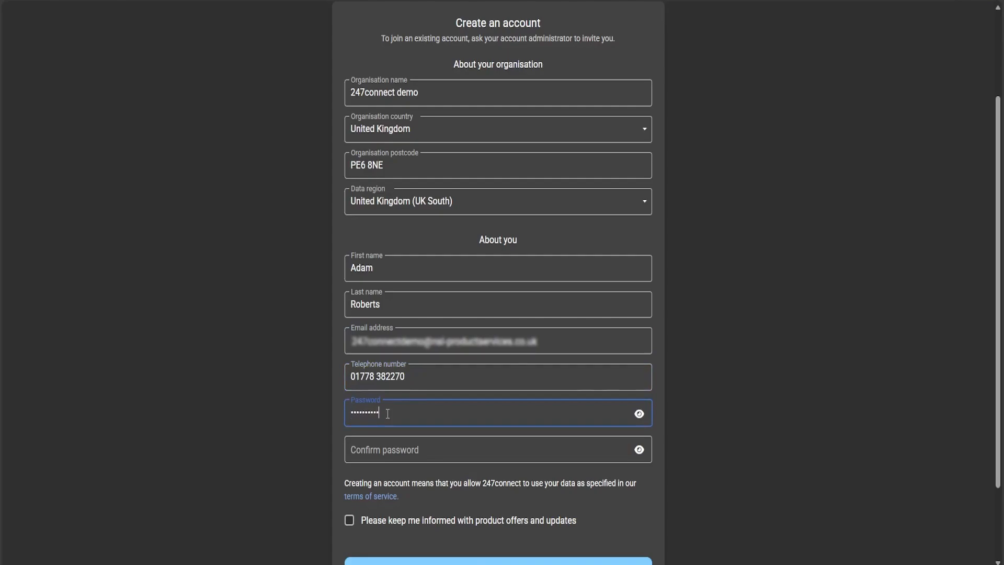
{"action": "key", "text": "Tab"}
{"action": "type", "text": "***********"}
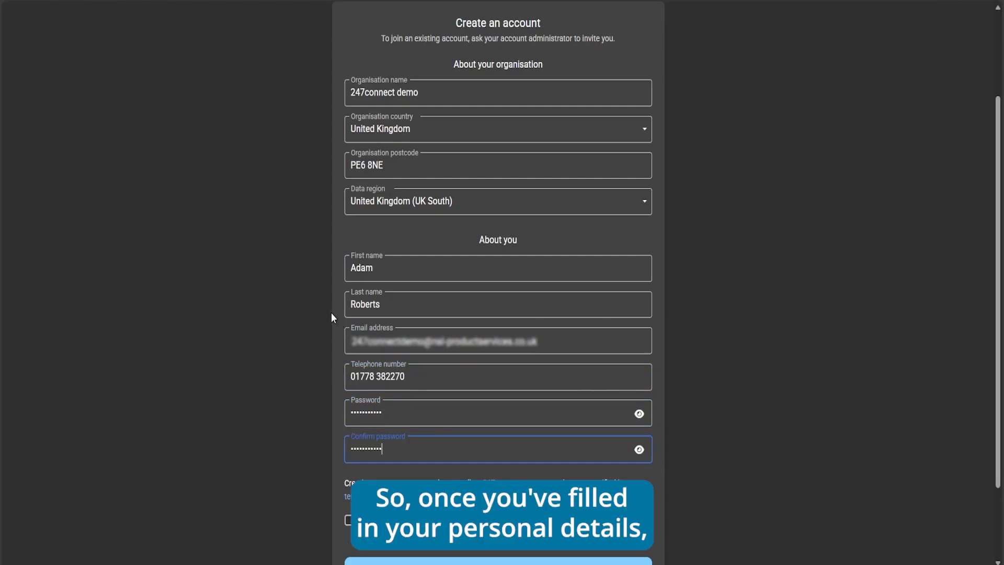
Opt in to product offers and updates, submit the registration, and close the email confirmation page
{"action": "scroll", "coordinate": [329, 307], "scroll_direction": "down", "scroll_amount": 1}
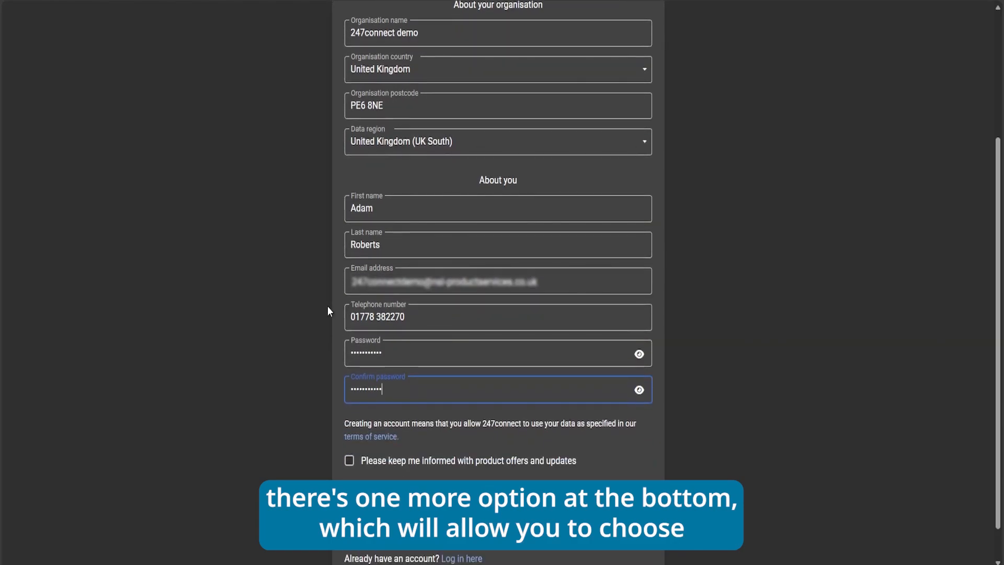
{"action": "left_click", "coordinate": [349, 461]}
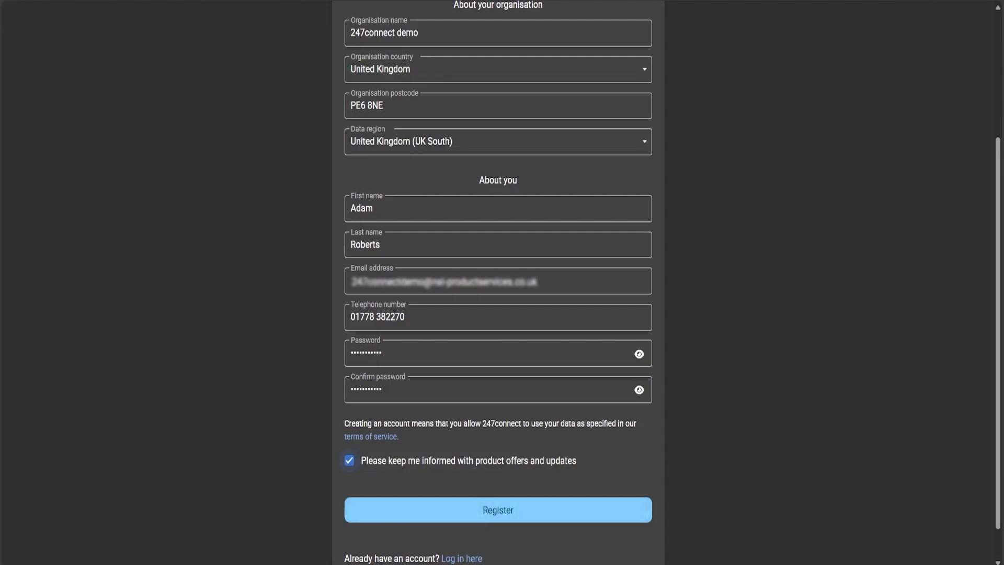
{"action": "left_click", "coordinate": [484, 518]}
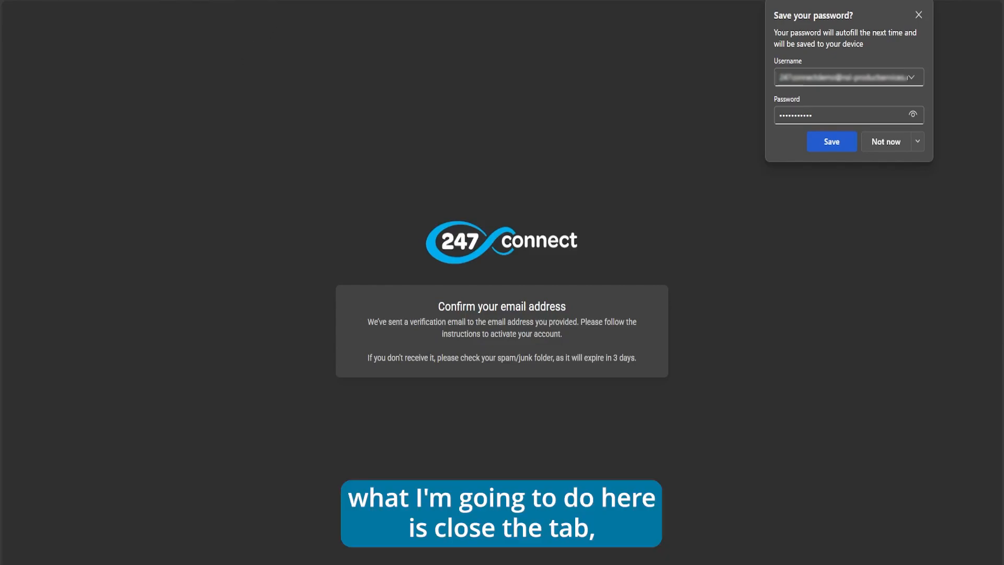
{"action": "key", "text": "ctrl+w"}
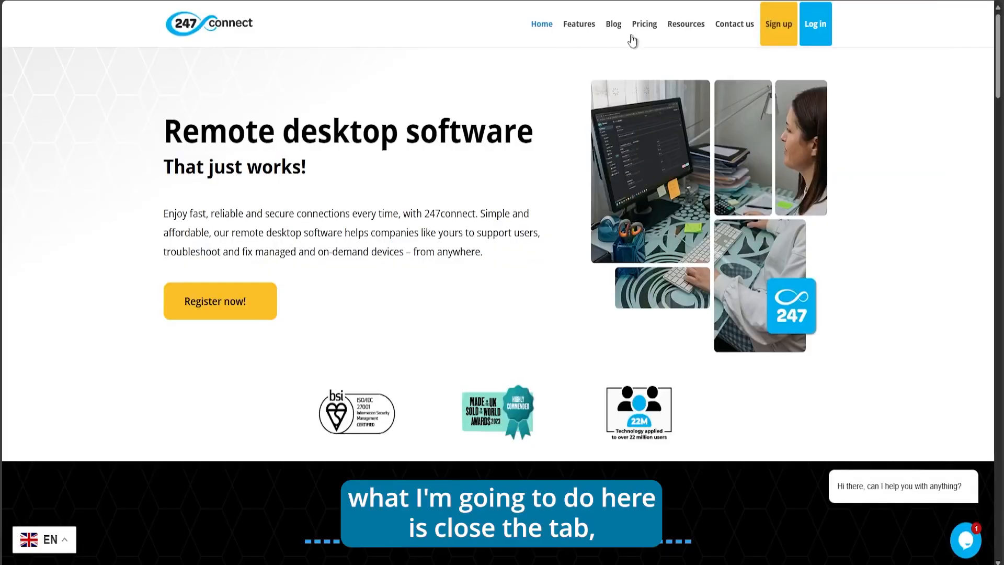
Log in to the account from the website with the registered email address and the account password
{"action": "left_click", "coordinate": [817, 20]}
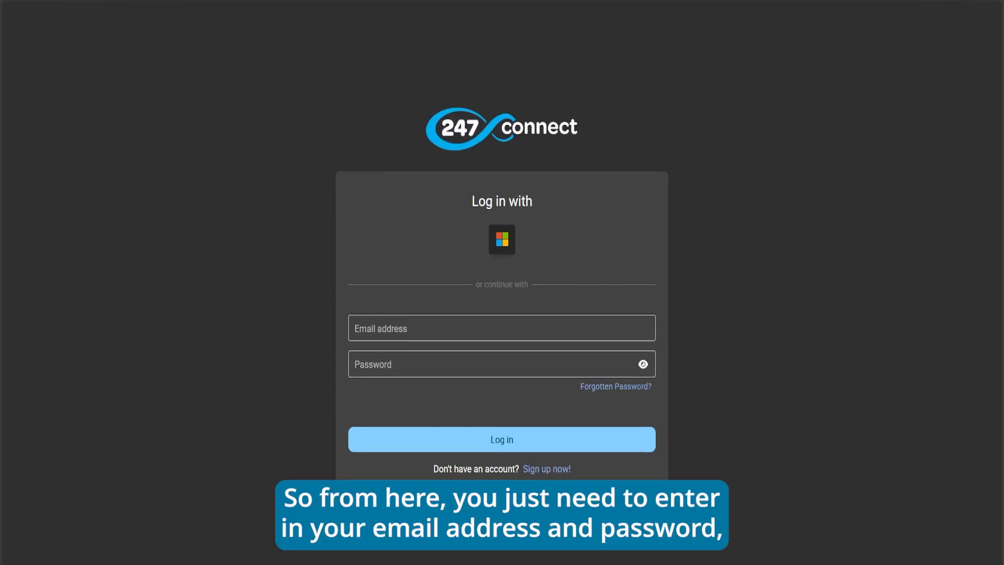
{"action": "left_click", "coordinate": [499, 327]}
{"action": "key", "text": "ctrl+v"}
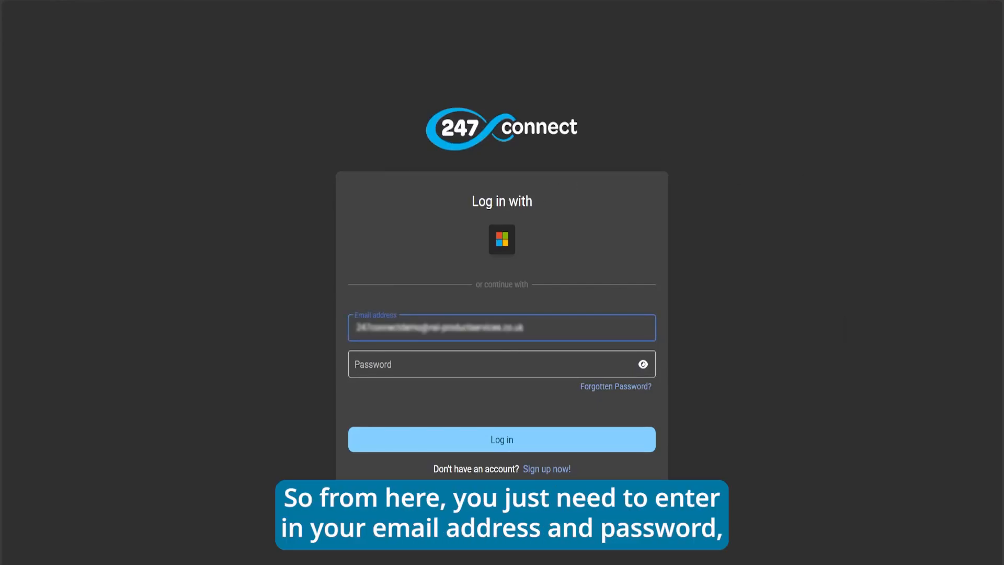
{"action": "key", "text": "Tab"}
{"action": "type", "text": "•••••••••••"}
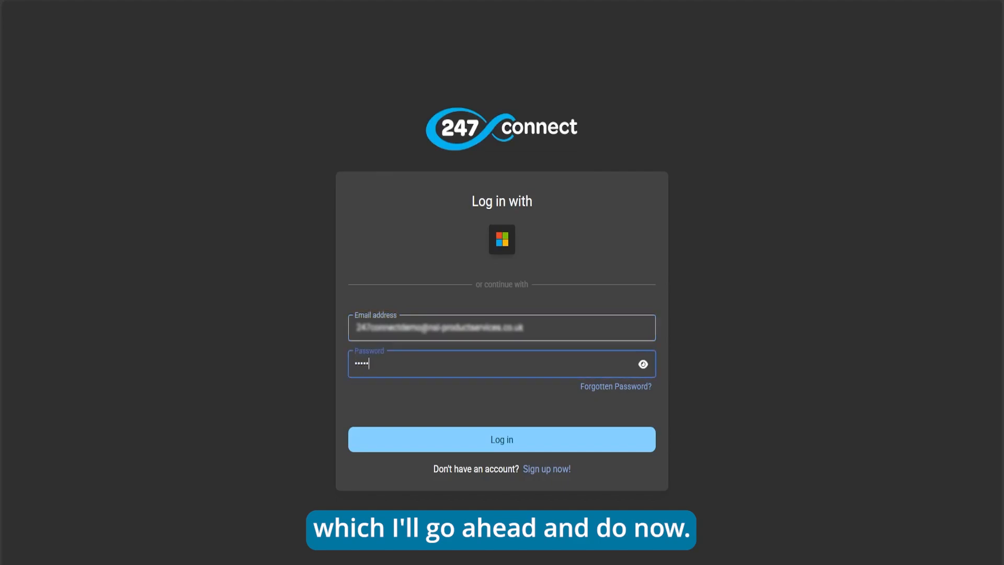
{"action": "left_click", "coordinate": [517, 441]}
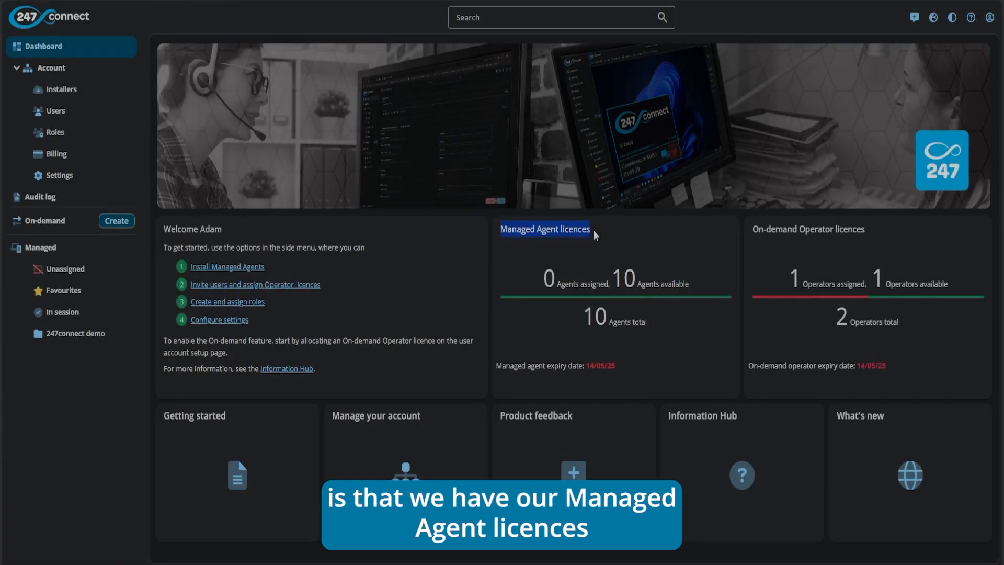
Examine the Managed Agent and On-demand Operator licence allocations on the dashboard
{"action": "left_click_drag", "start_coordinate": [753, 229], "coordinate": [866, 229]}
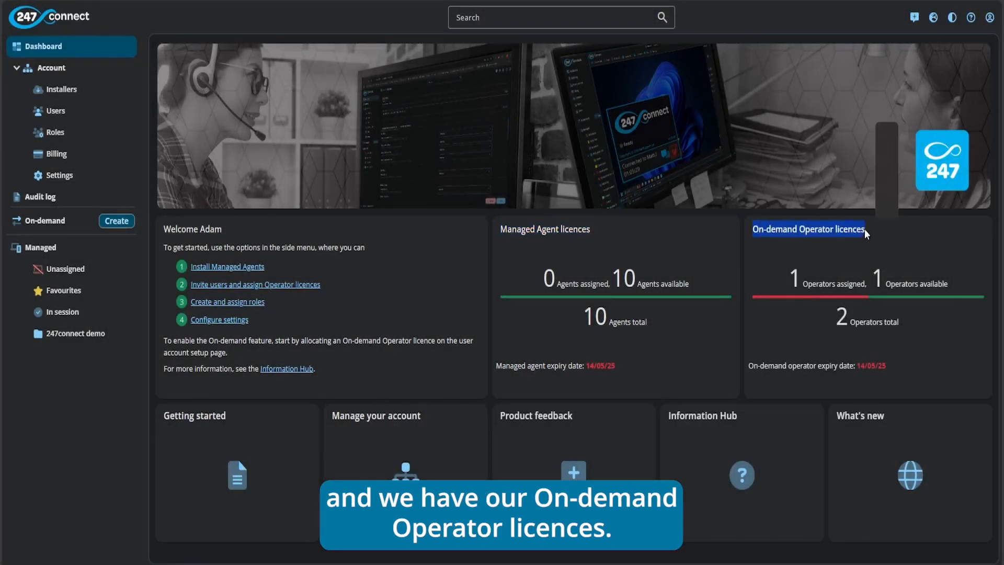
{"action": "left_click", "coordinate": [607, 234]}
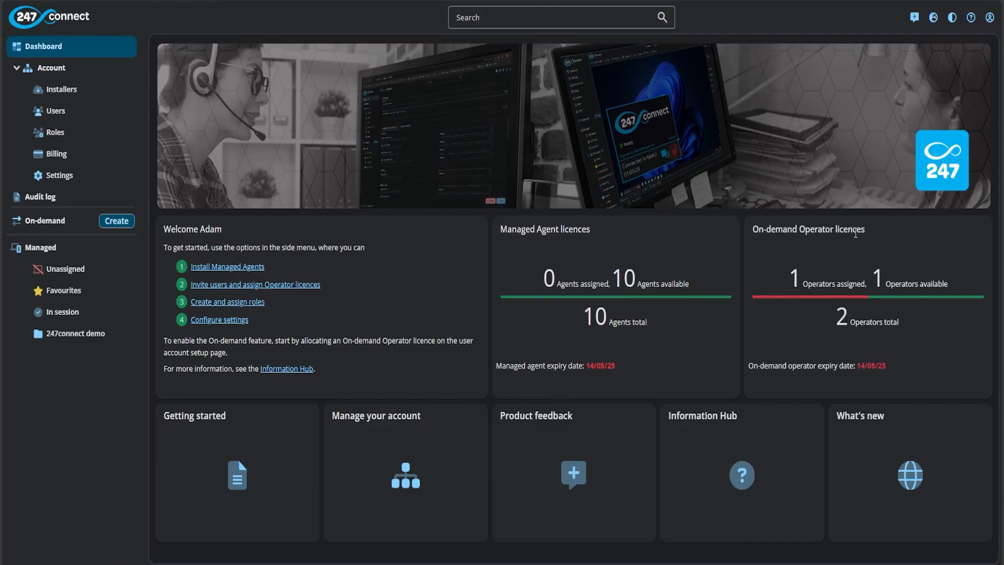
{"action": "left_click_drag", "start_coordinate": [790, 283], "coordinate": [861, 282]}
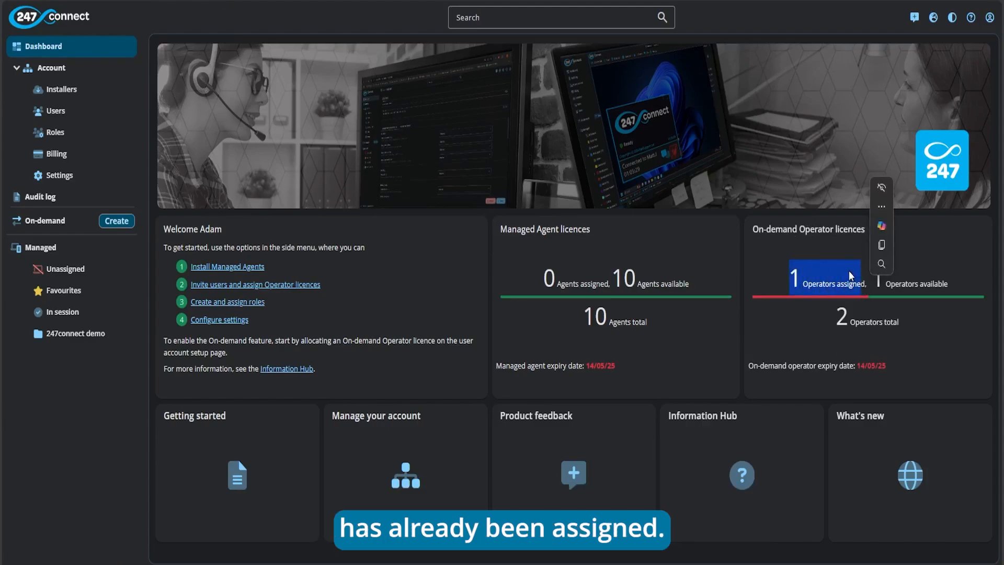
{"action": "left_click", "coordinate": [827, 249]}
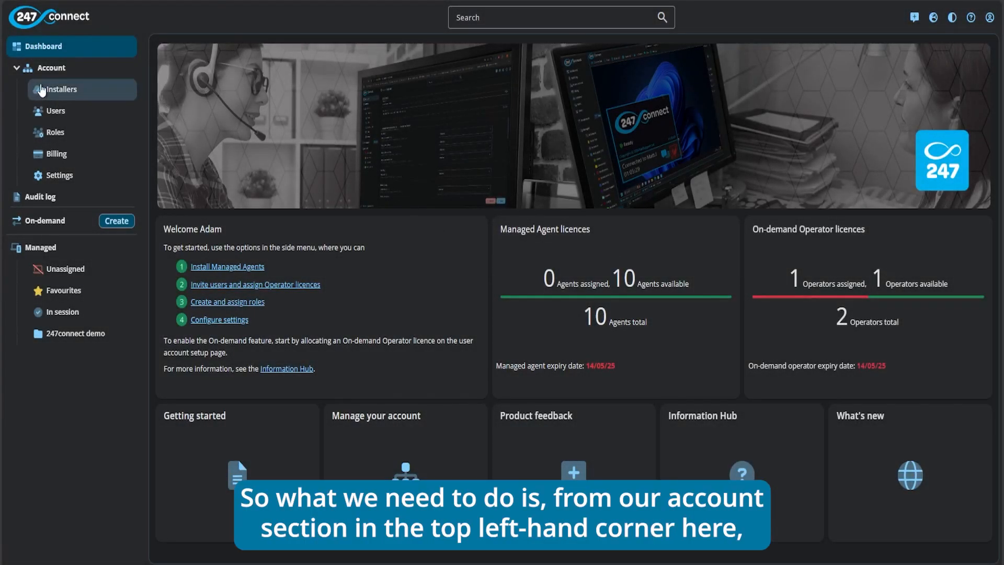
Open the account's installers page showing the Windows Managed Agent downloads
{"action": "left_click", "coordinate": [90, 97]}
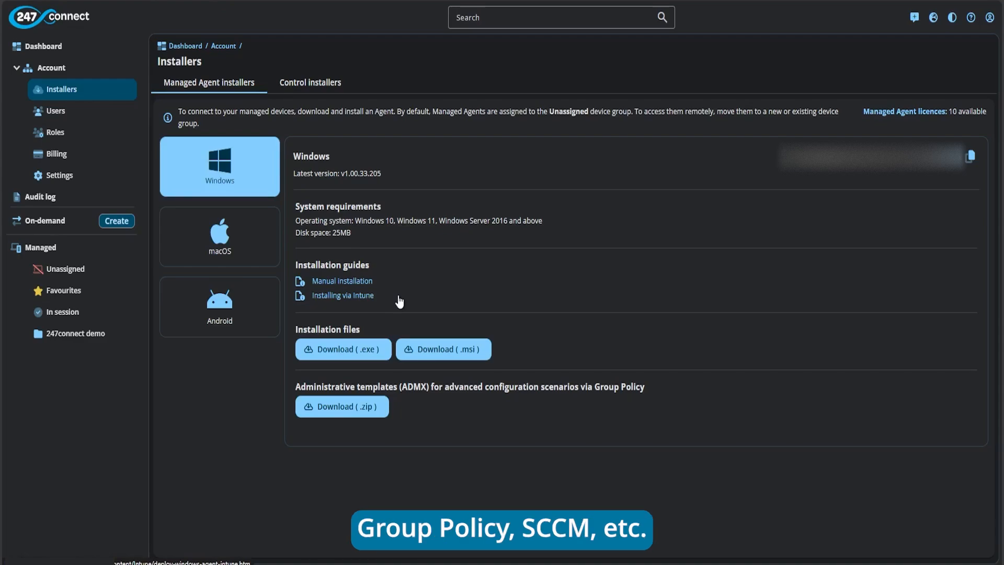
Open the Control installers page showing the Windows downloads
{"action": "left_click", "coordinate": [312, 85]}
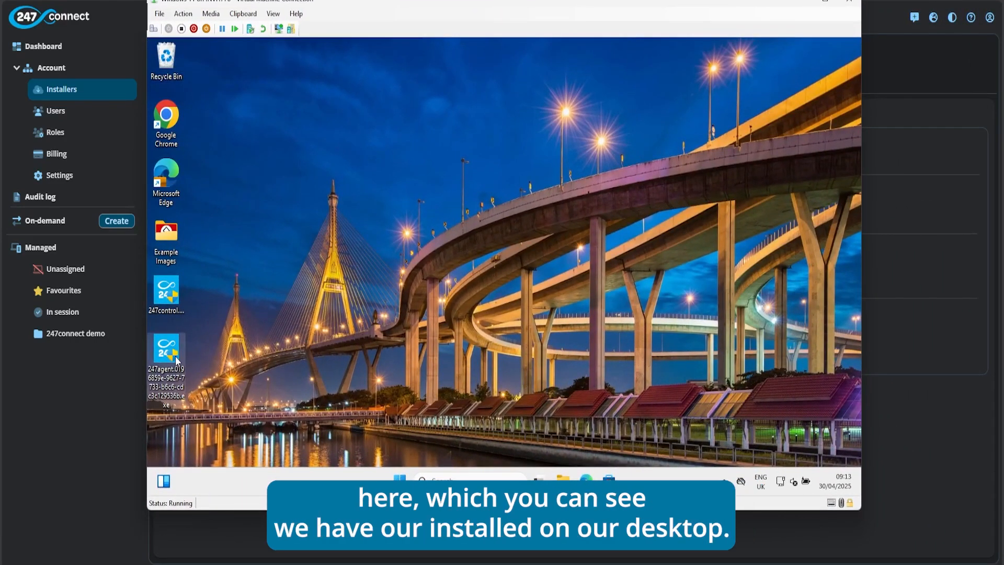
Run the 247connect Agent installer from the virtual machine's desktop, allow it to make changes, and complete the installation wizard
{"action": "mouse_move", "coordinate": [175, 373]}
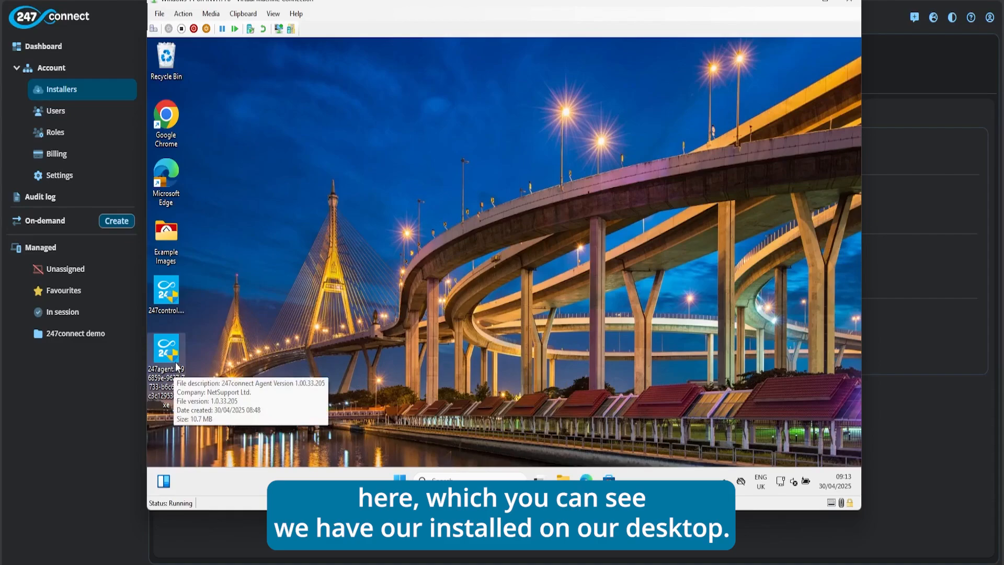
{"action": "double_click", "coordinate": [169, 361]}
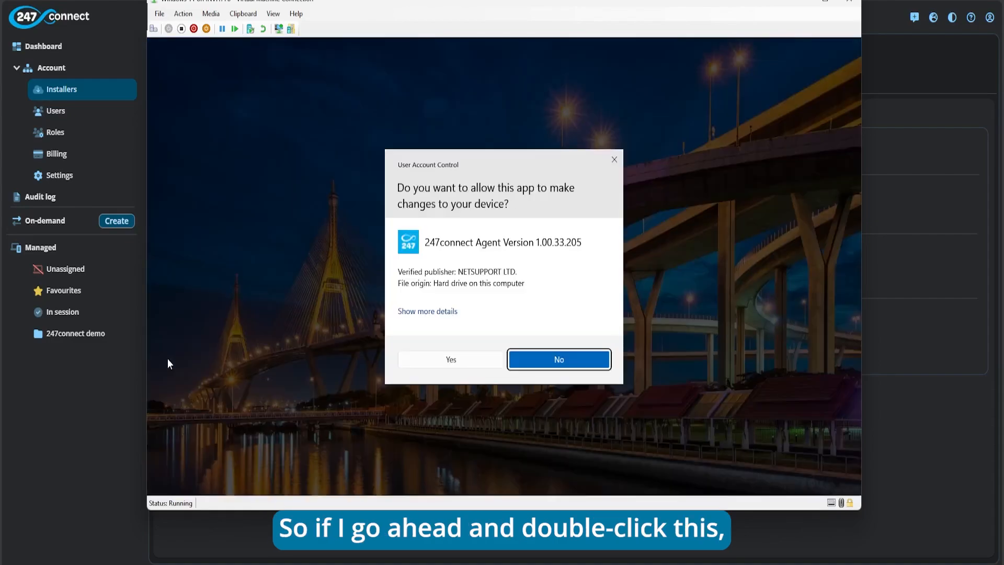
{"action": "left_click", "coordinate": [441, 360]}
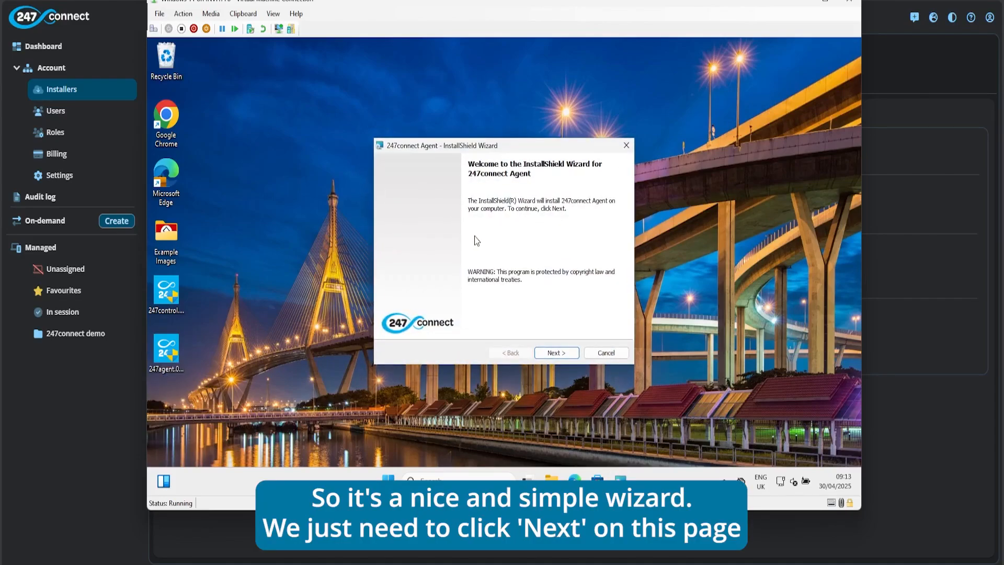
{"action": "left_click", "coordinate": [565, 356]}
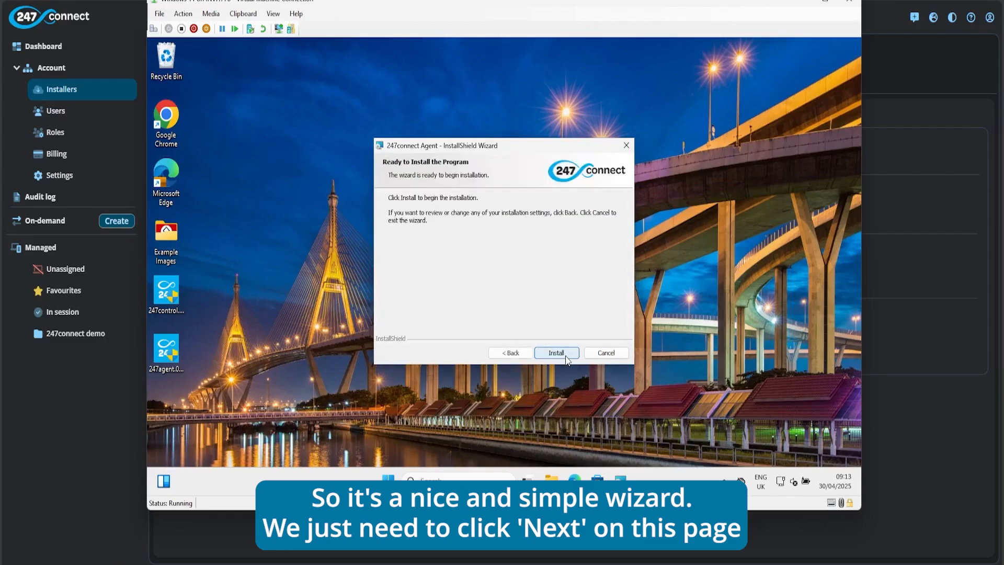
{"action": "left_click", "coordinate": [566, 356]}
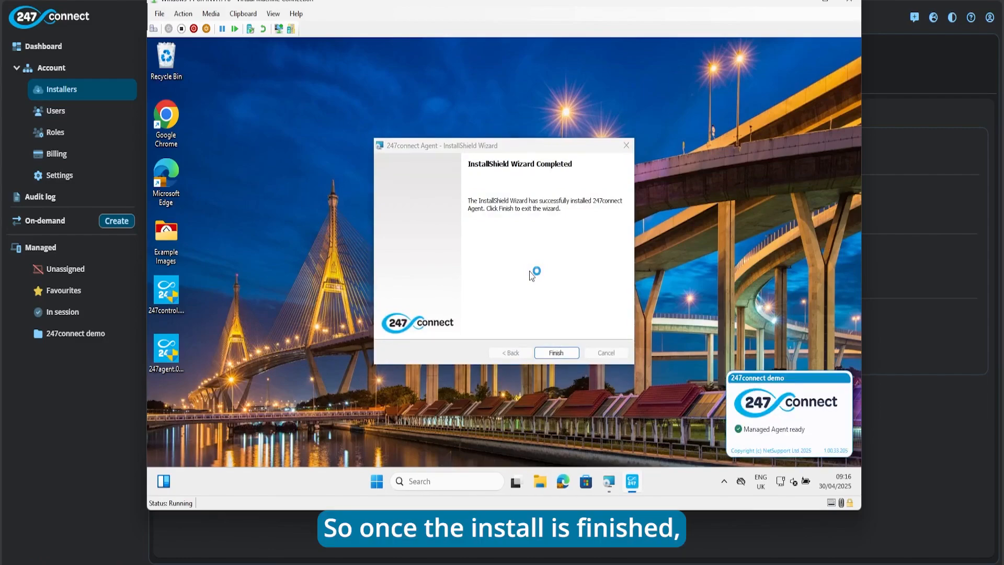
{"action": "left_click", "coordinate": [560, 354]}
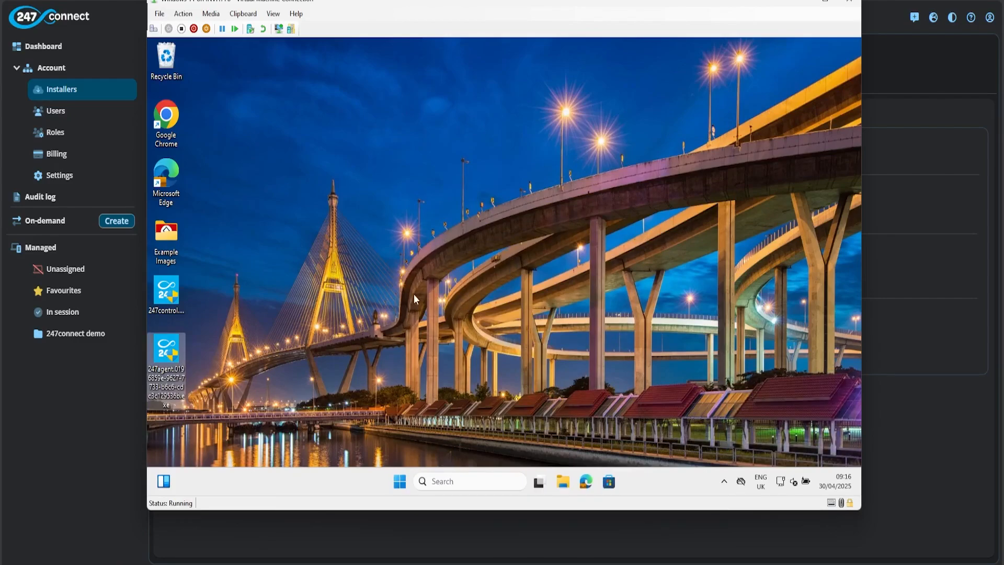
Switch back to the 247connect portal and open the list of unassigned managed devices
{"action": "left_click", "coordinate": [84, 374]}
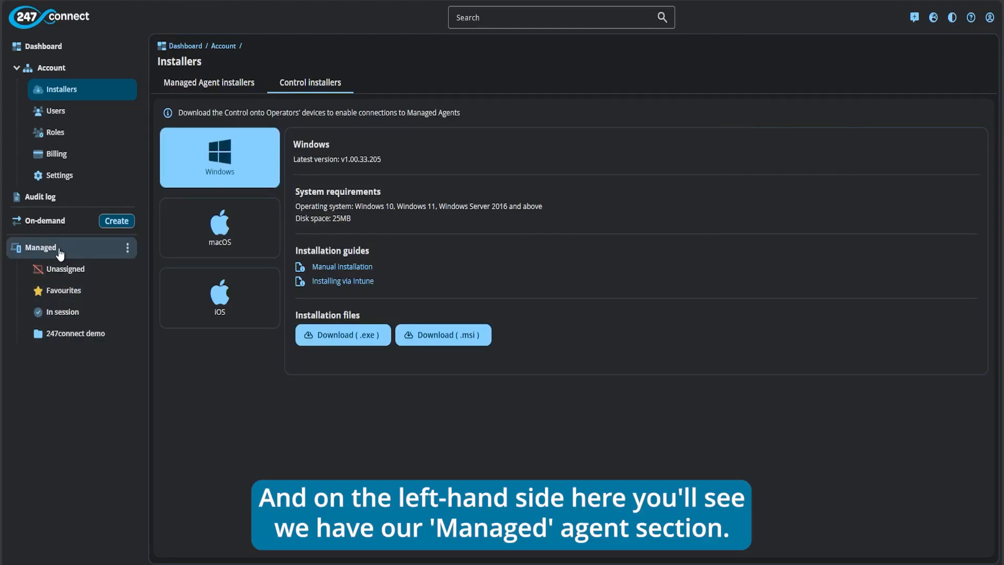
{"action": "left_click", "coordinate": [95, 276]}
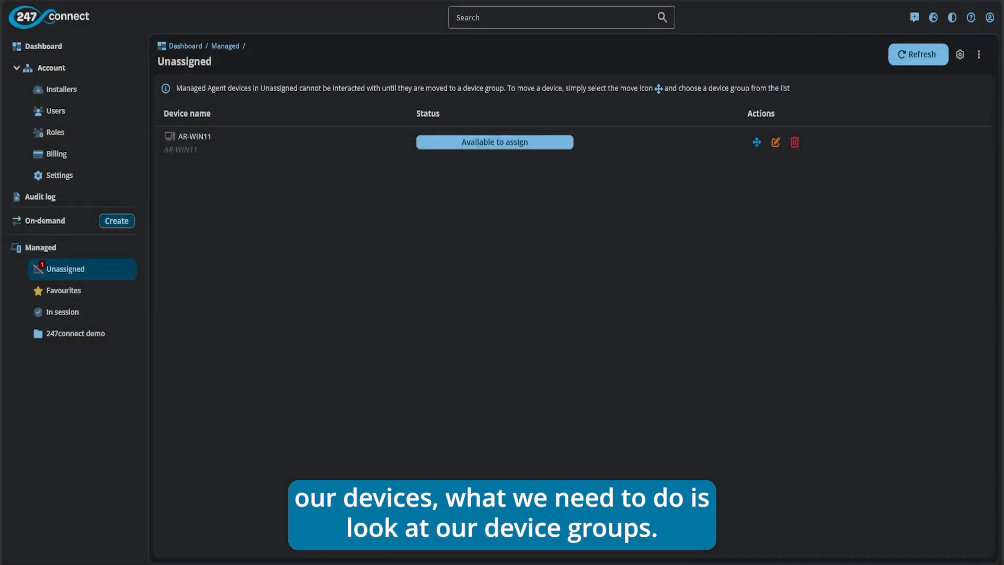
Create a device group named Demo under the 247connect demo group, keeping the default icon colour and an empty description
{"action": "left_click", "coordinate": [76, 333]}
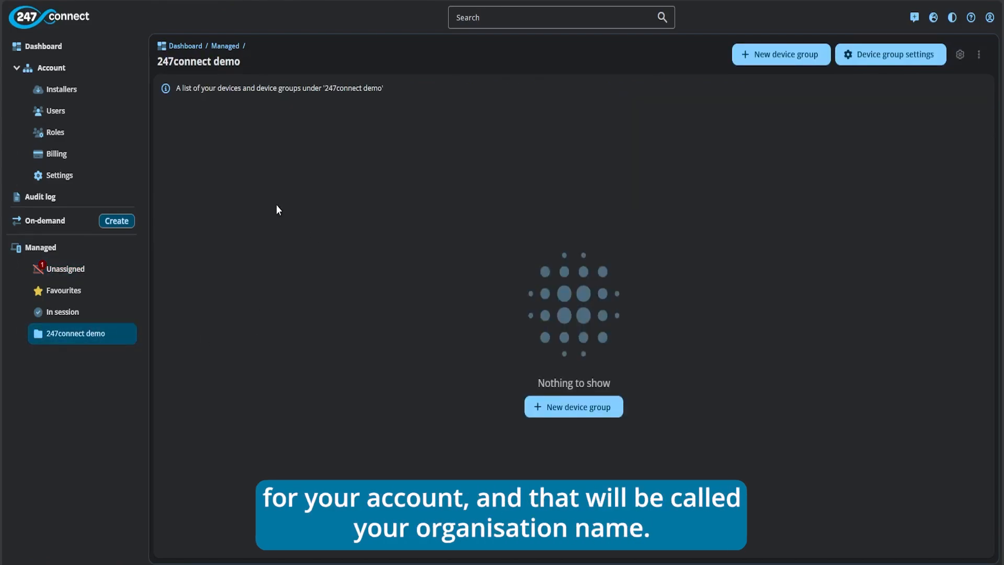
{"action": "mouse_move", "coordinate": [107, 345]}
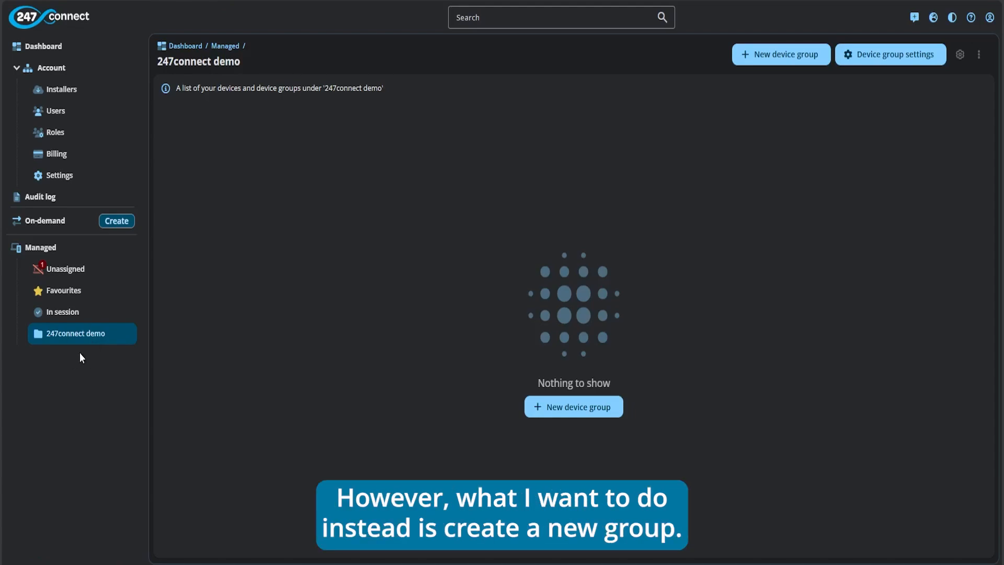
{"action": "mouse_move", "coordinate": [130, 340]}
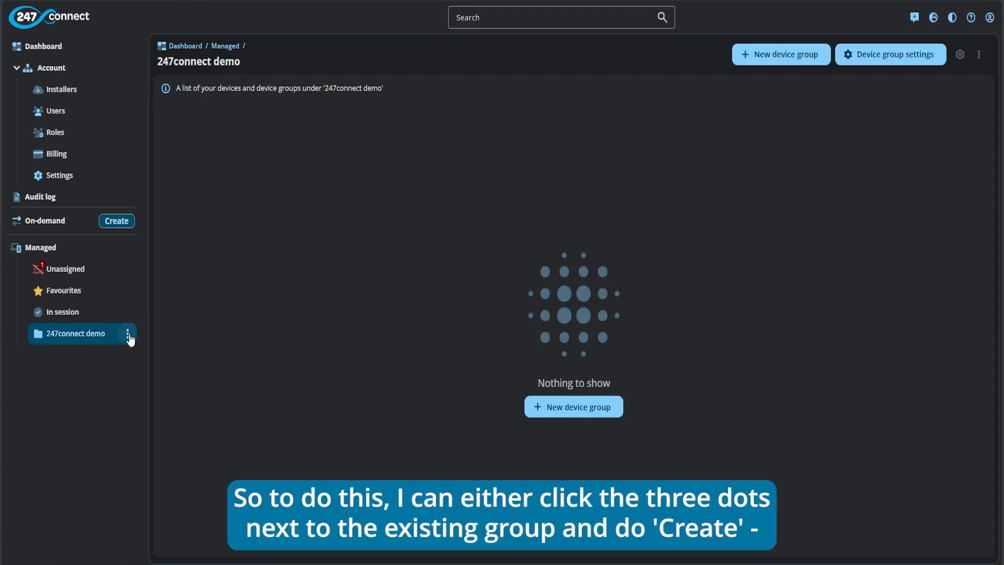
{"action": "left_click", "coordinate": [130, 340]}
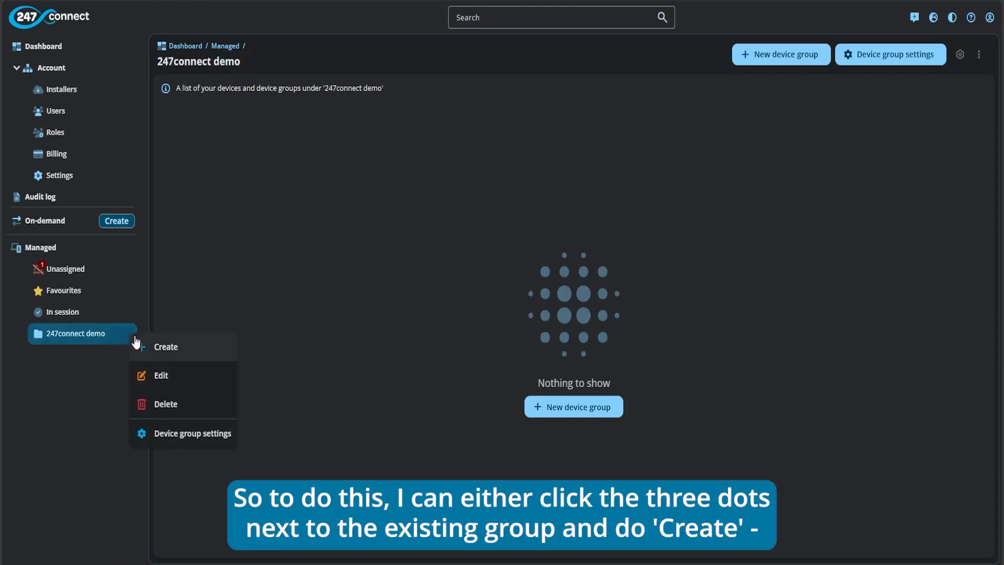
{"action": "left_click", "coordinate": [464, 234]}
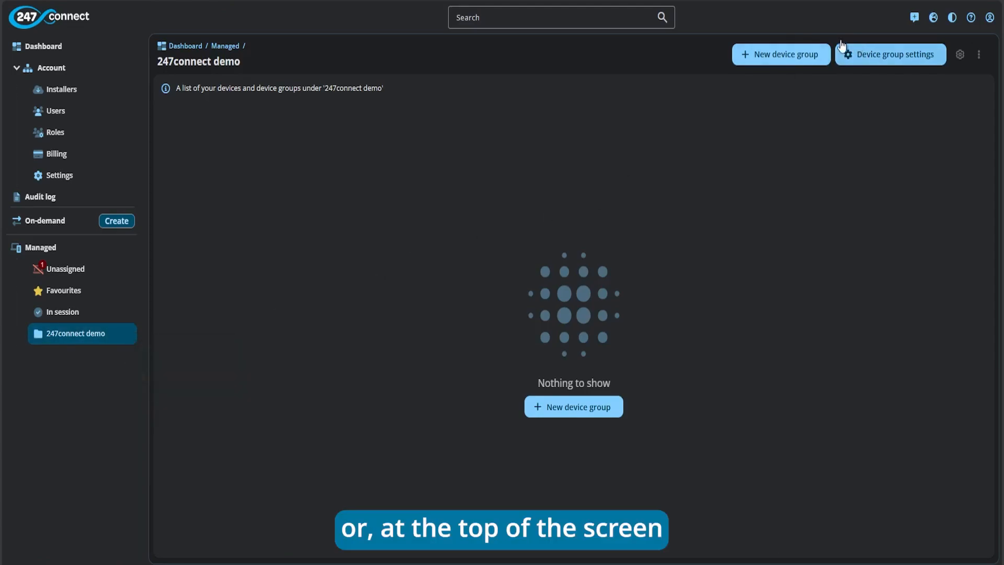
{"action": "left_click", "coordinate": [771, 58]}
{"action": "left_click", "coordinate": [453, 236]}
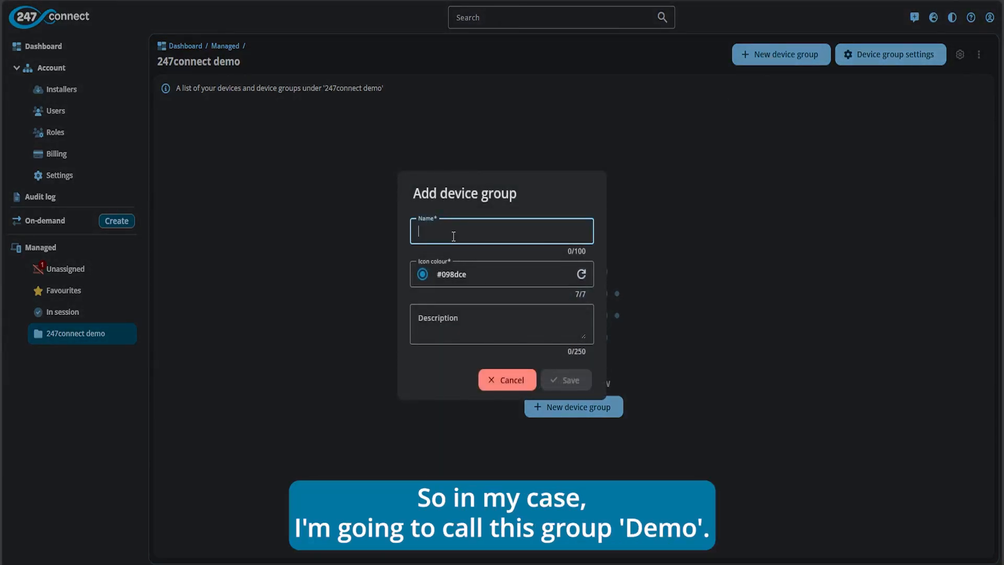
{"action": "type", "text": "De"}
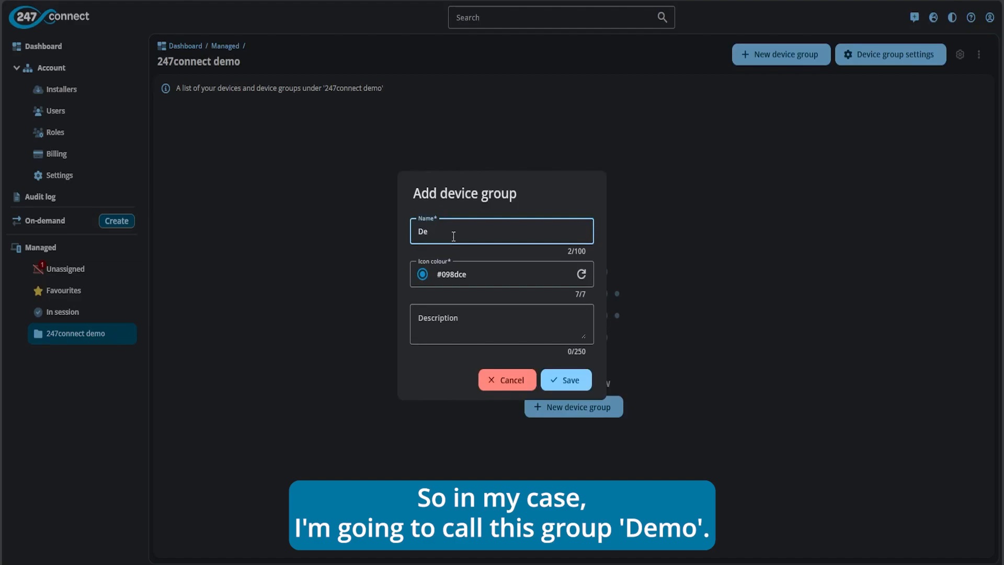
{"action": "type", "text": "mo"}
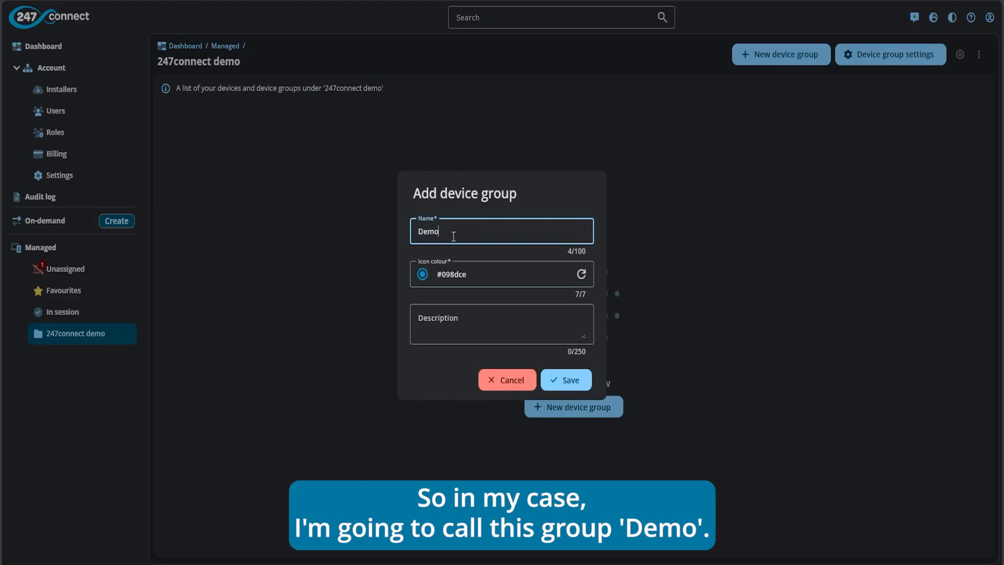
{"action": "left_click", "coordinate": [586, 272]}
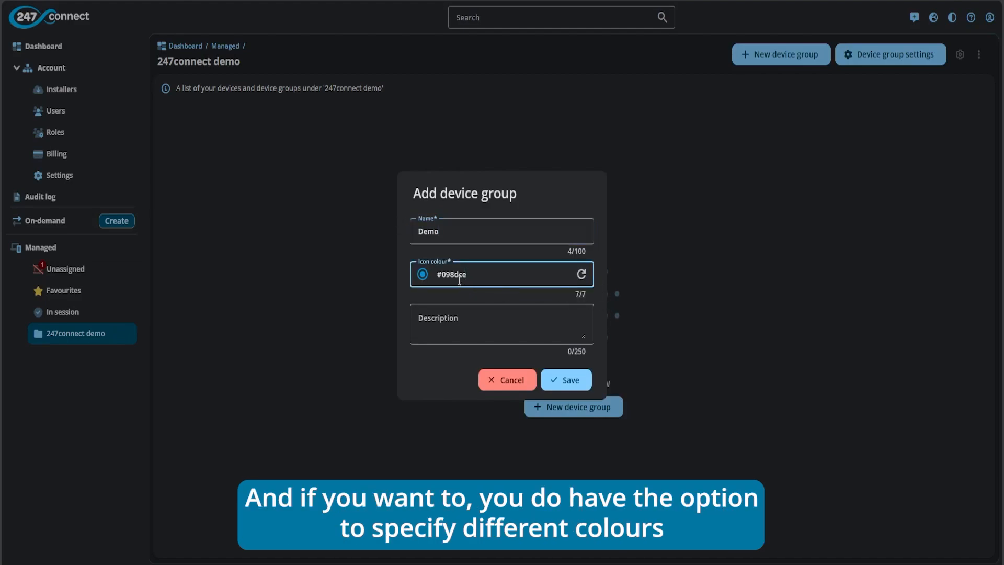
{"action": "left_click", "coordinate": [468, 322]}
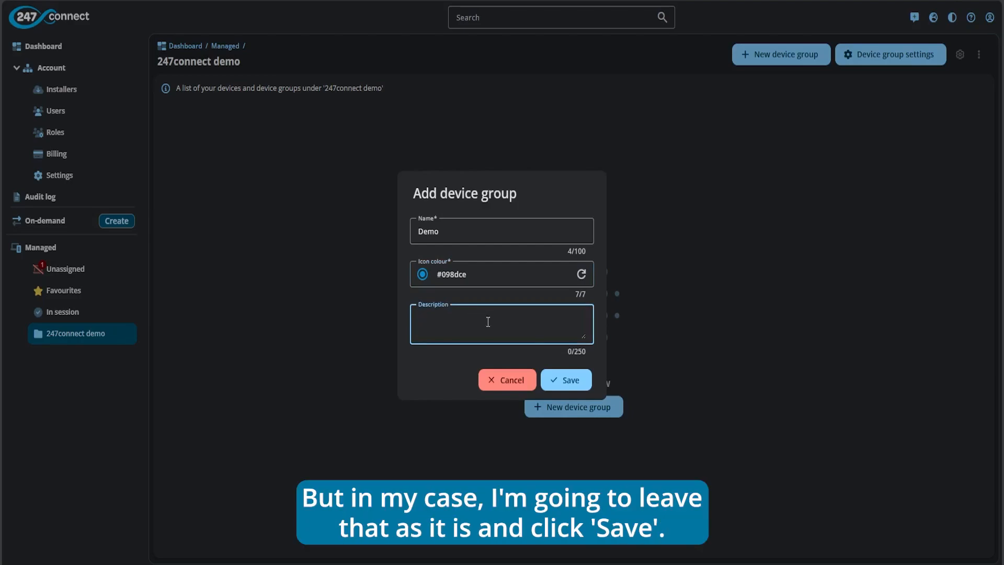
{"action": "left_click", "coordinate": [576, 384]}
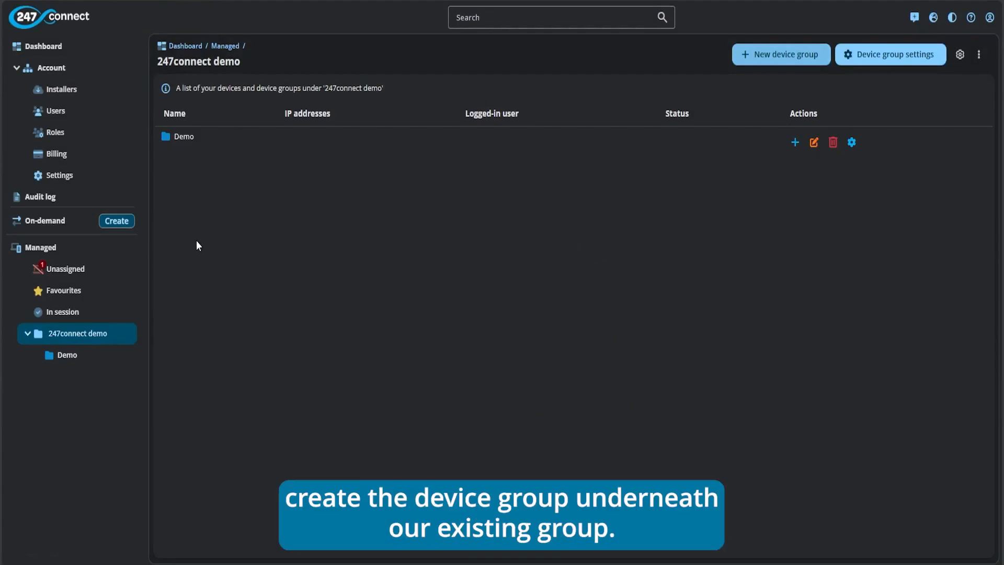
Check the Demo device group and move the unassigned device AR-WIN11 into it
{"action": "left_click", "coordinate": [84, 358]}
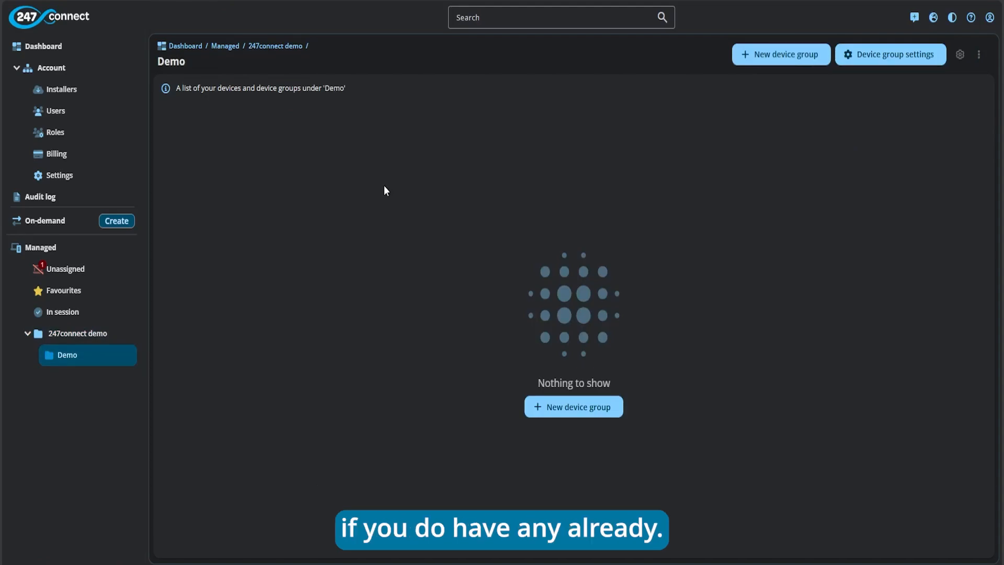
{"action": "left_click", "coordinate": [92, 275]}
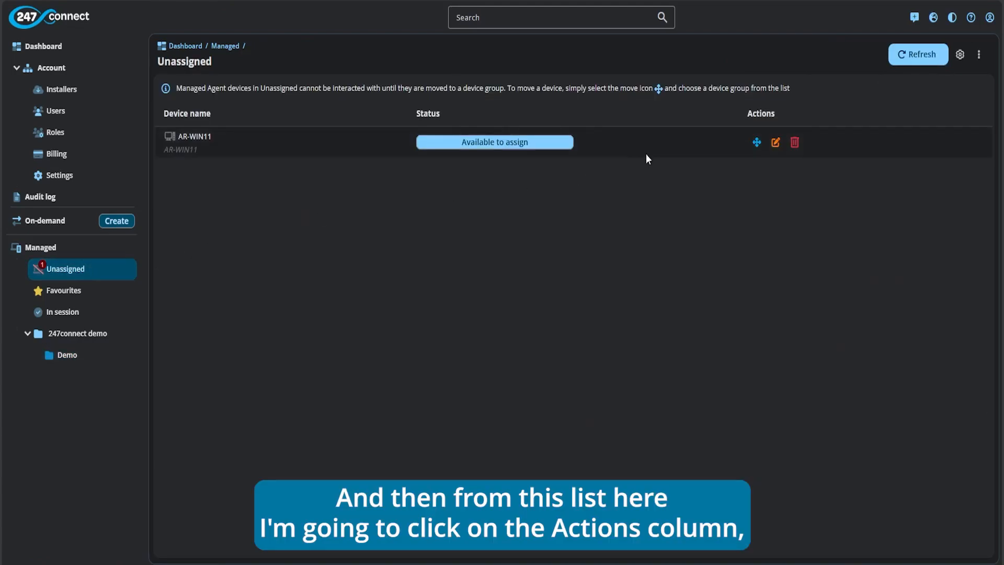
{"action": "left_click", "coordinate": [756, 144]}
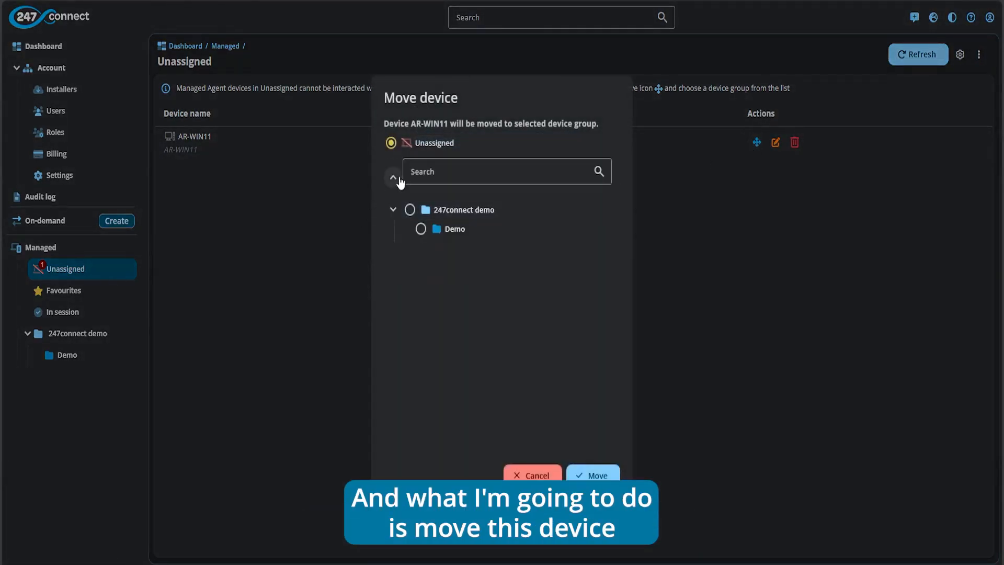
{"action": "left_click", "coordinate": [421, 230]}
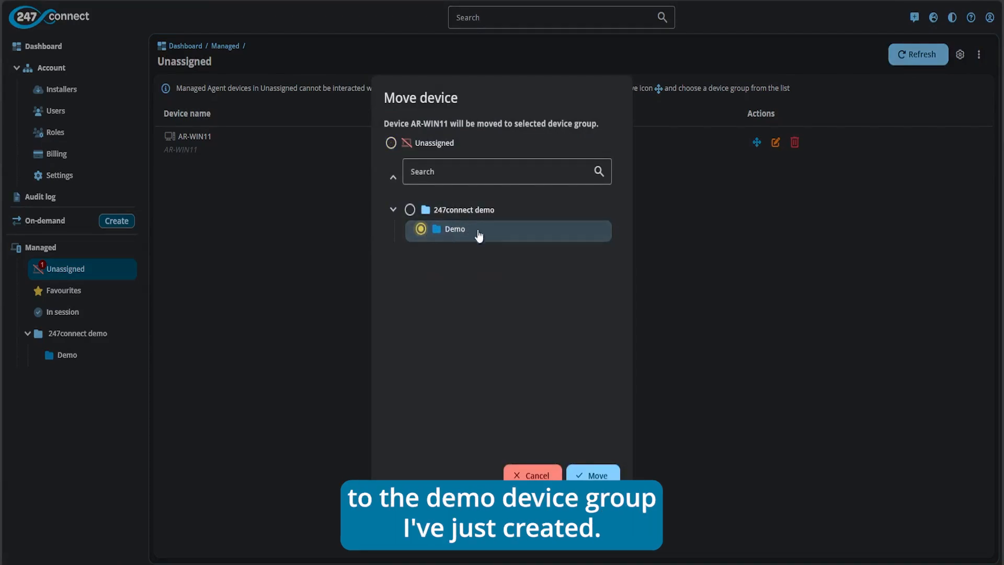
{"action": "left_click", "coordinate": [597, 476]}
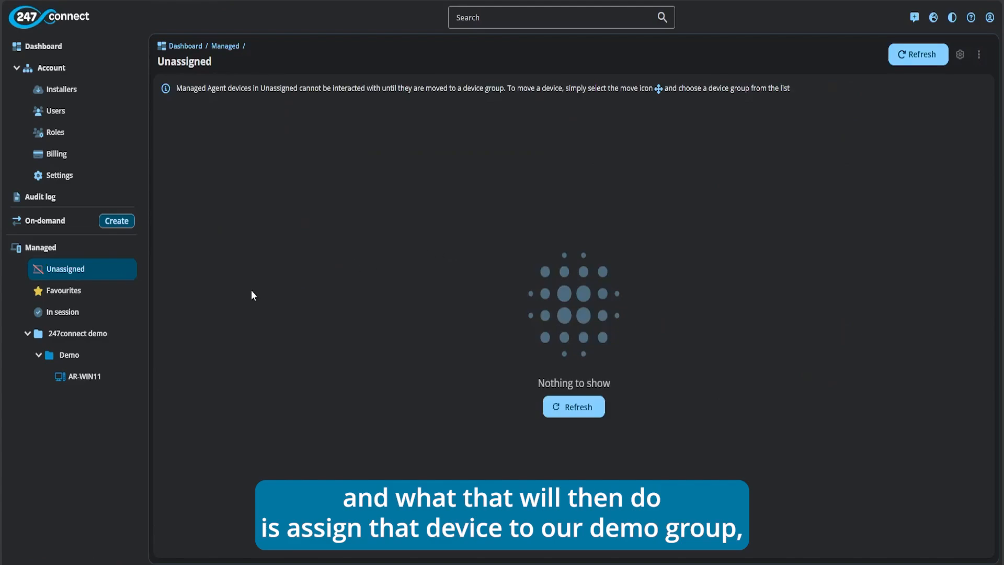
Open the AR-WIN11 device and start a remote view session, allowing the site to open 247connect Remote
{"action": "left_click", "coordinate": [84, 377]}
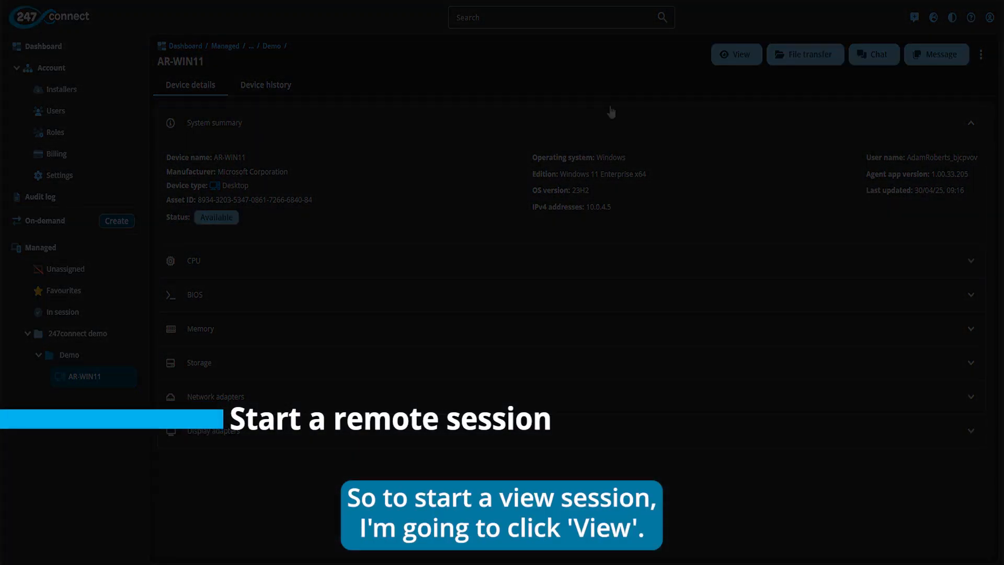
{"action": "left_click", "coordinate": [732, 55]}
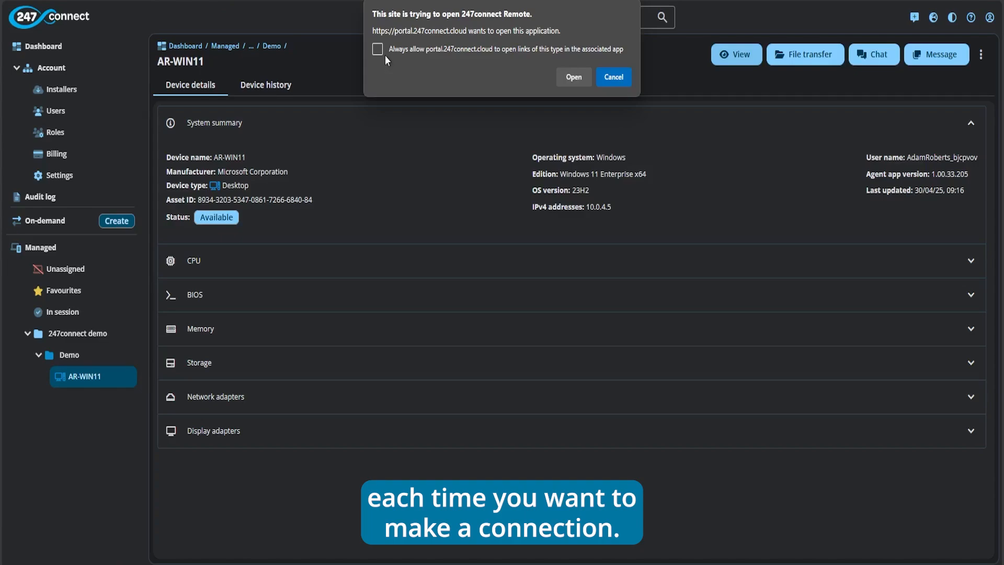
{"action": "left_click", "coordinate": [577, 77]}
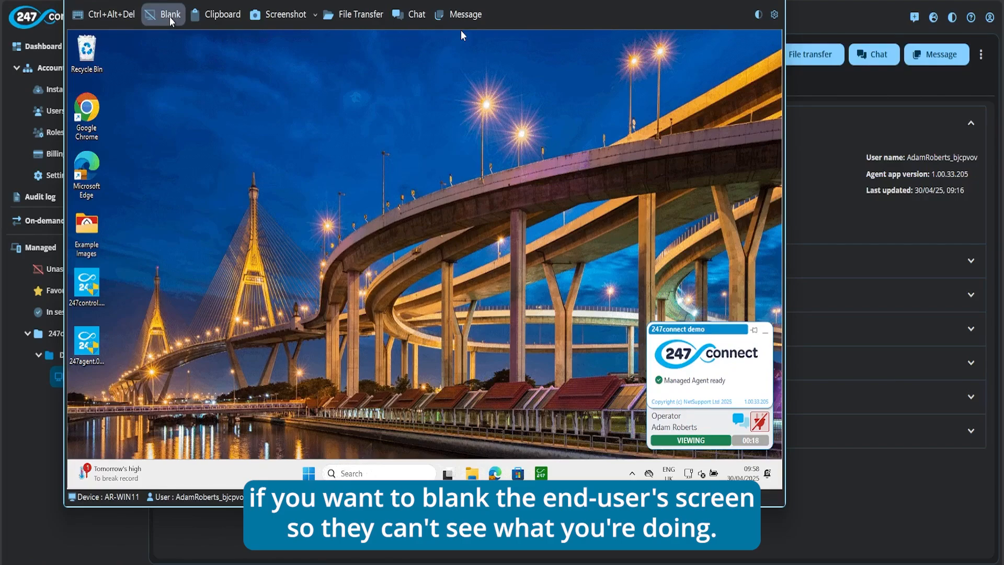
Show the AR-WIN11 remote session in full screen, return it to windowed view, and close the session
{"action": "left_click", "coordinate": [220, 15]}
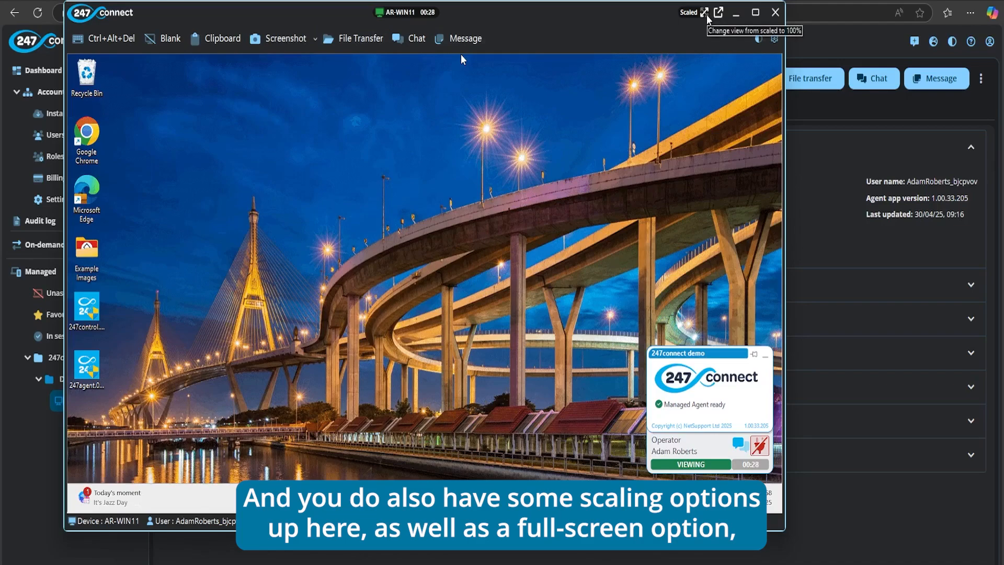
{"action": "left_click", "coordinate": [719, 12]}
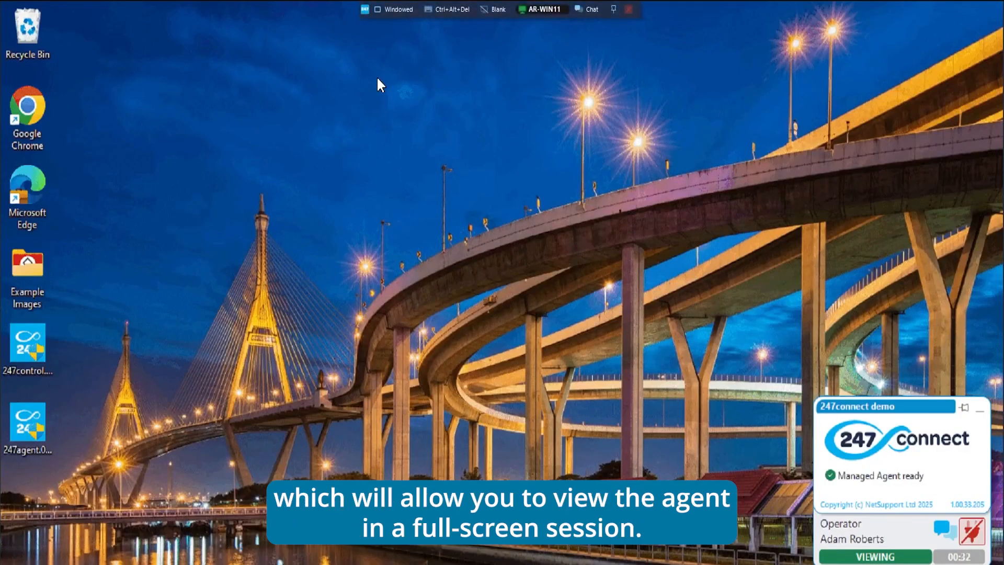
{"action": "left_click", "coordinate": [392, 9]}
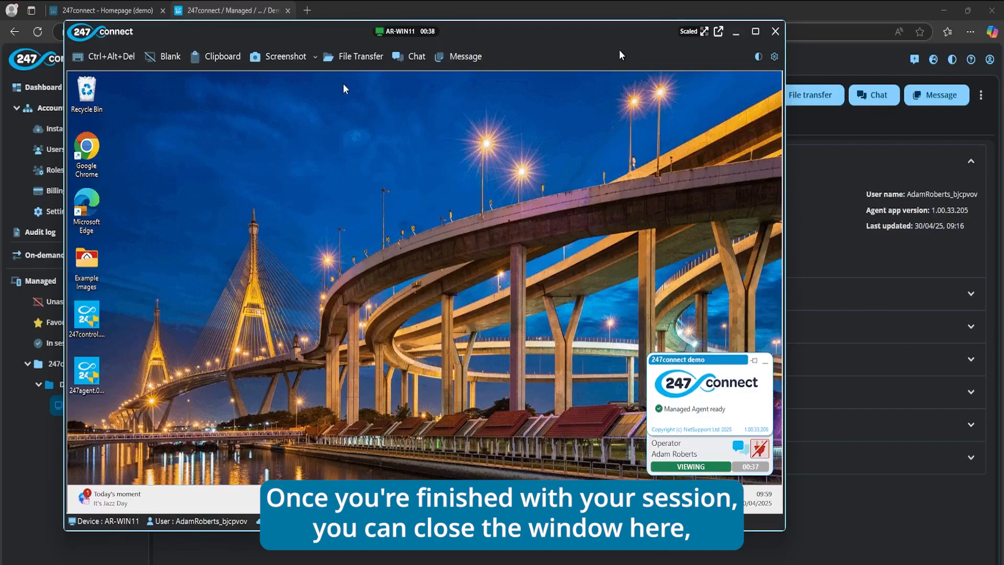
{"action": "left_click", "coordinate": [775, 31]}
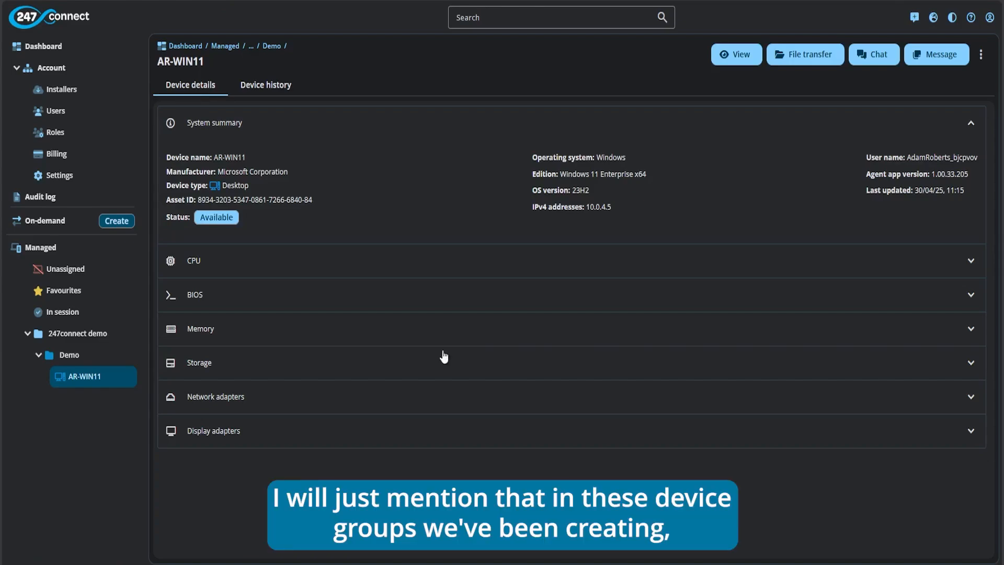
Open the device group settings for the Demo group
{"action": "left_click", "coordinate": [89, 355]}
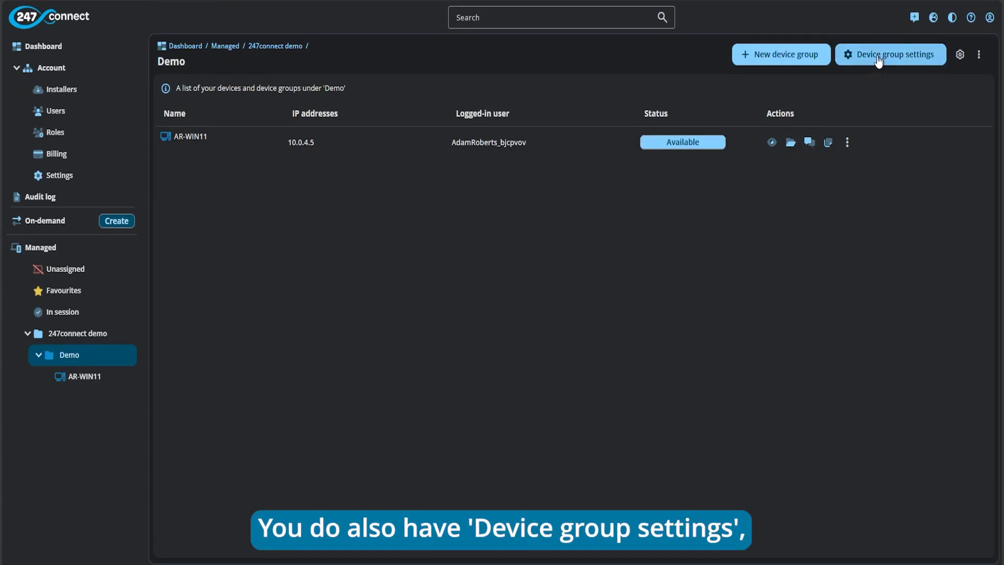
{"action": "left_click", "coordinate": [127, 360]}
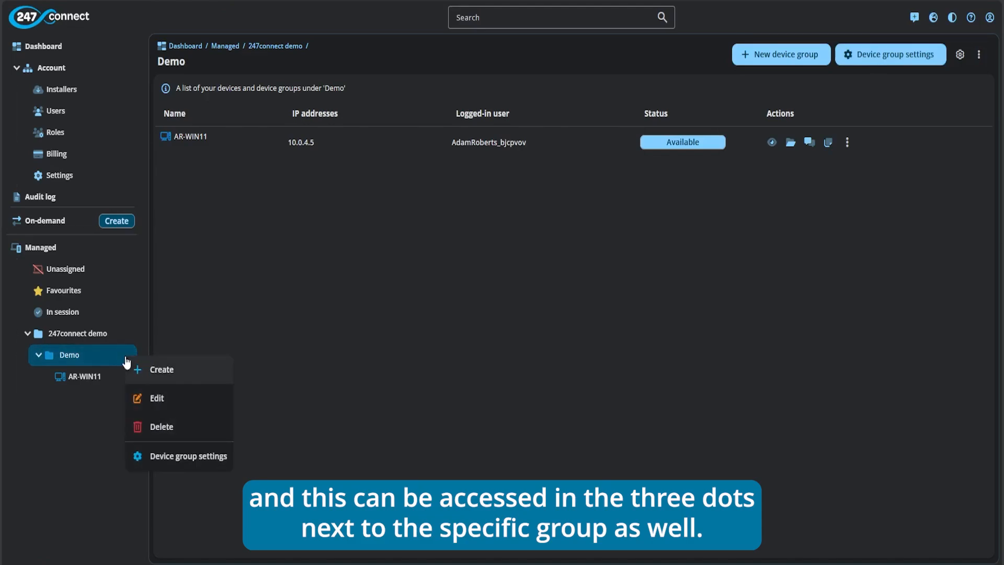
{"action": "left_click", "coordinate": [192, 458]}
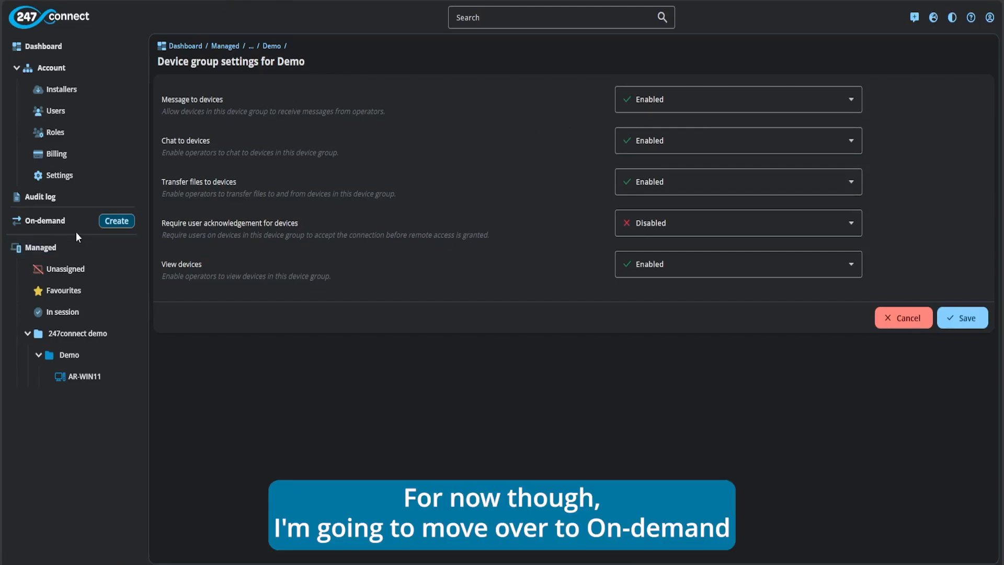
Create a new on-demand session with its default session name, copying the invitation link
{"action": "left_click", "coordinate": [47, 221]}
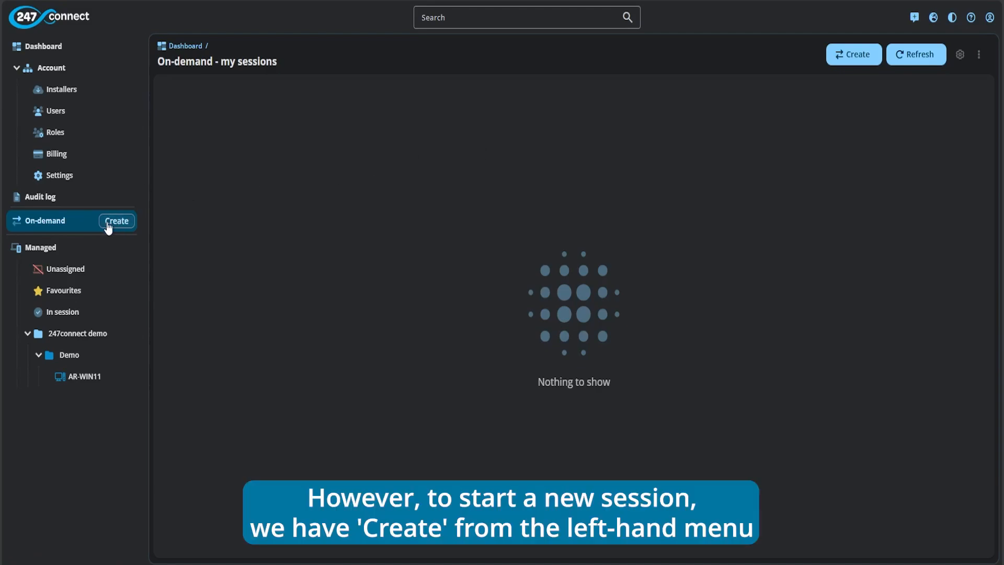
{"action": "left_click", "coordinate": [861, 57]}
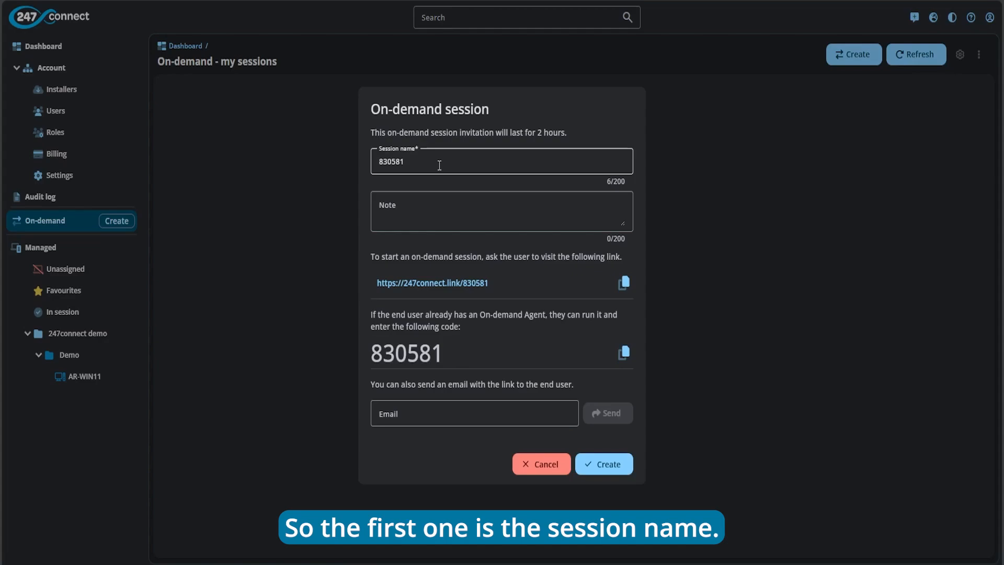
{"action": "left_click_drag", "start_coordinate": [439, 165], "coordinate": [360, 160]}
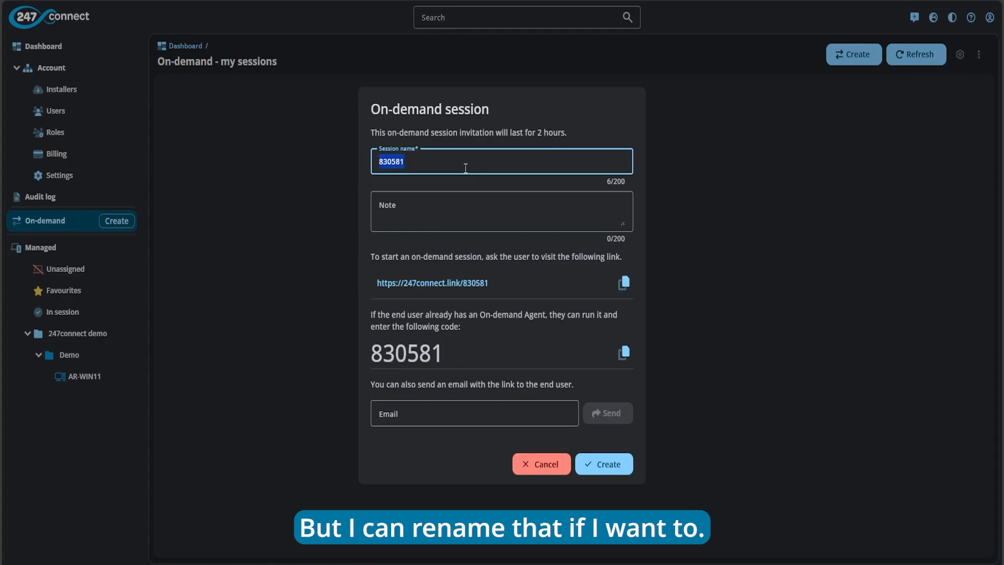
{"action": "left_click", "coordinate": [444, 213]}
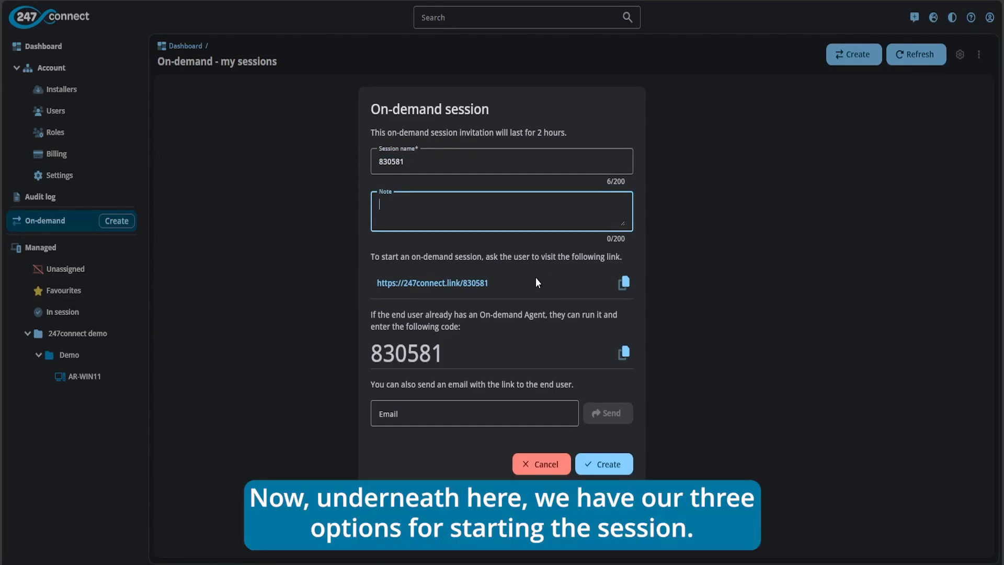
{"action": "left_click", "coordinate": [624, 283]}
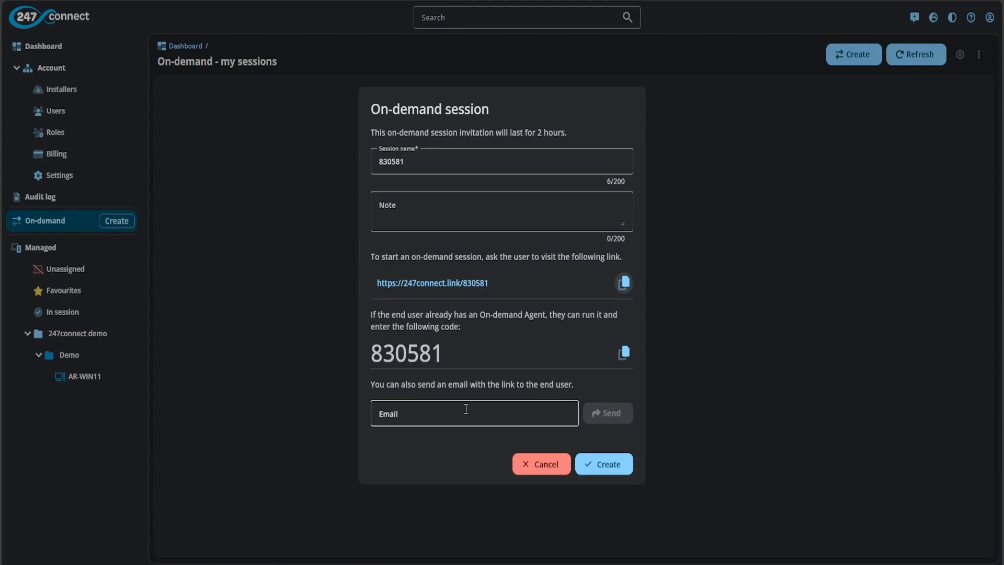
{"action": "left_click", "coordinate": [618, 471]}
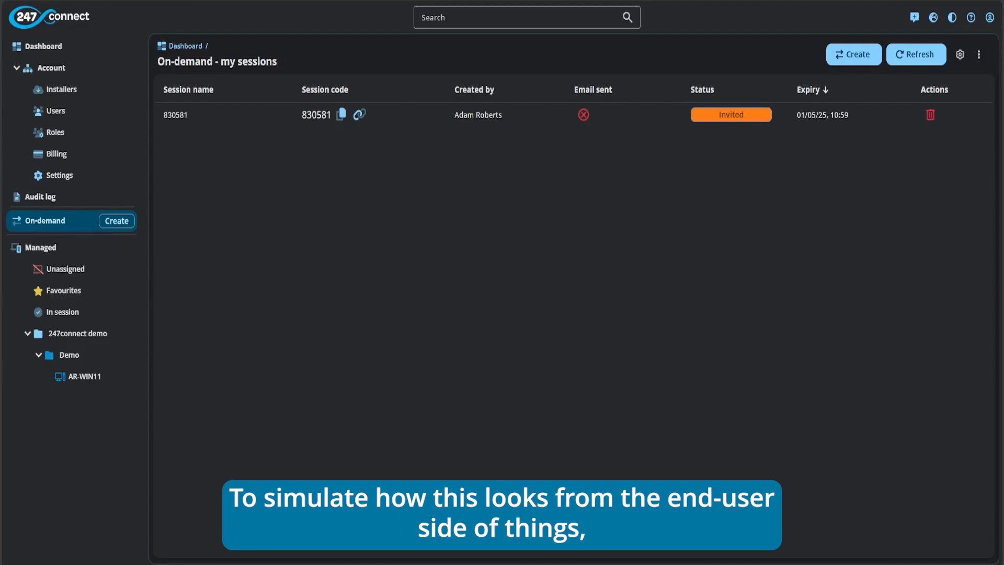
Switch to the Windows 10 virtual machine, open Google Chrome and load the copied session link
{"action": "left_click_drag", "start_coordinate": [1003, 52], "coordinate": [657, 27]}
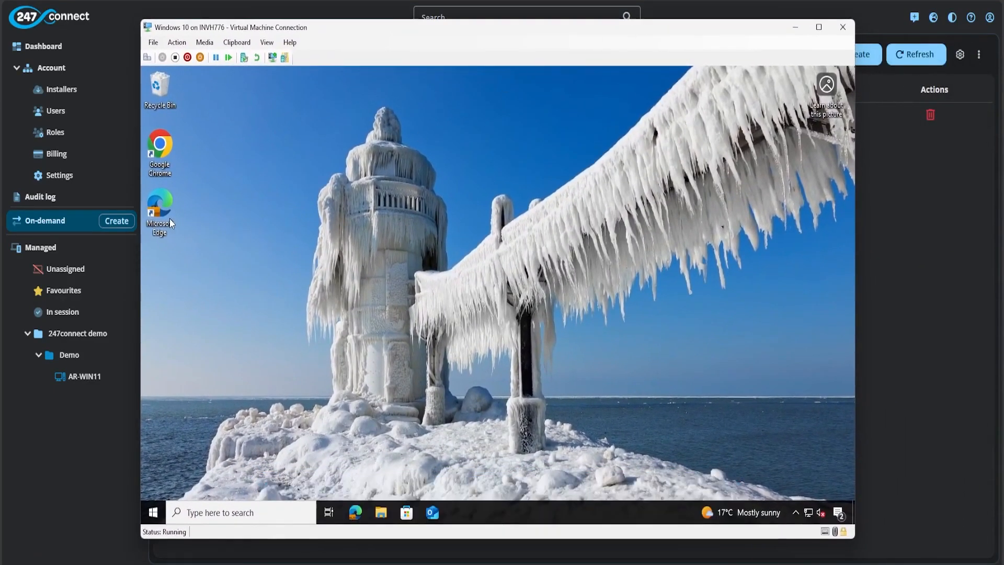
{"action": "double_click", "coordinate": [161, 154]}
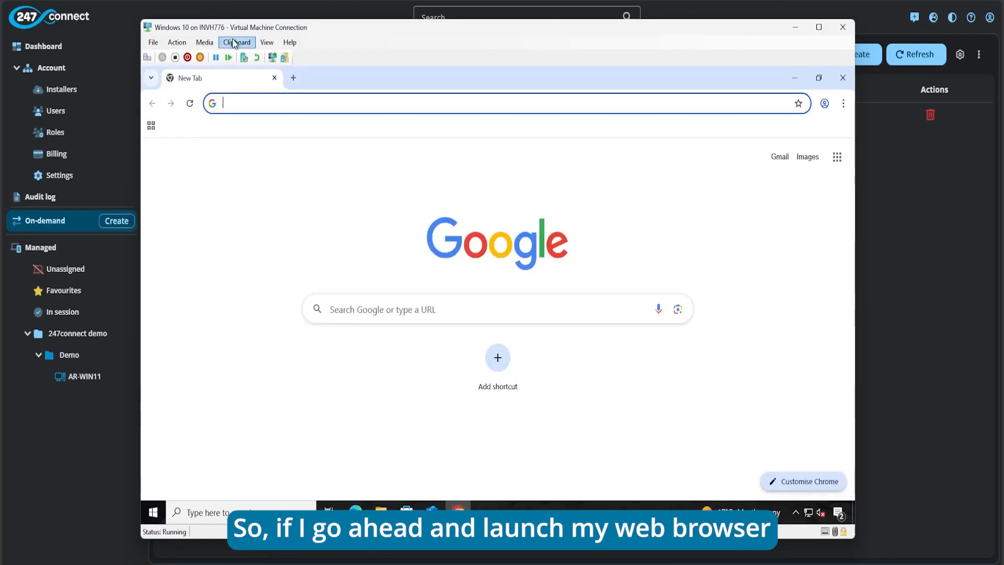
{"action": "left_click", "coordinate": [237, 42]}
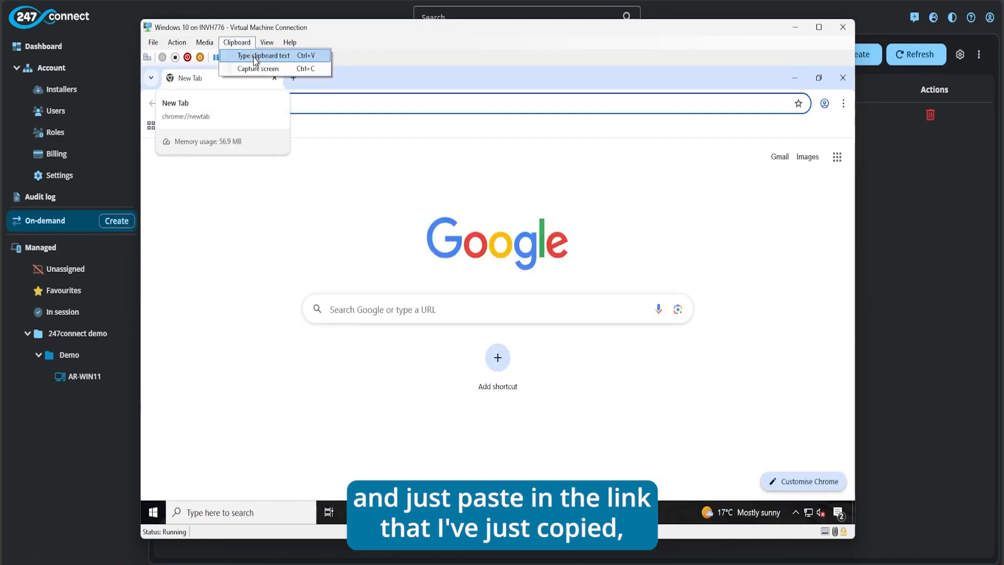
{"action": "left_click", "coordinate": [251, 55]}
{"action": "key", "text": "Return"}
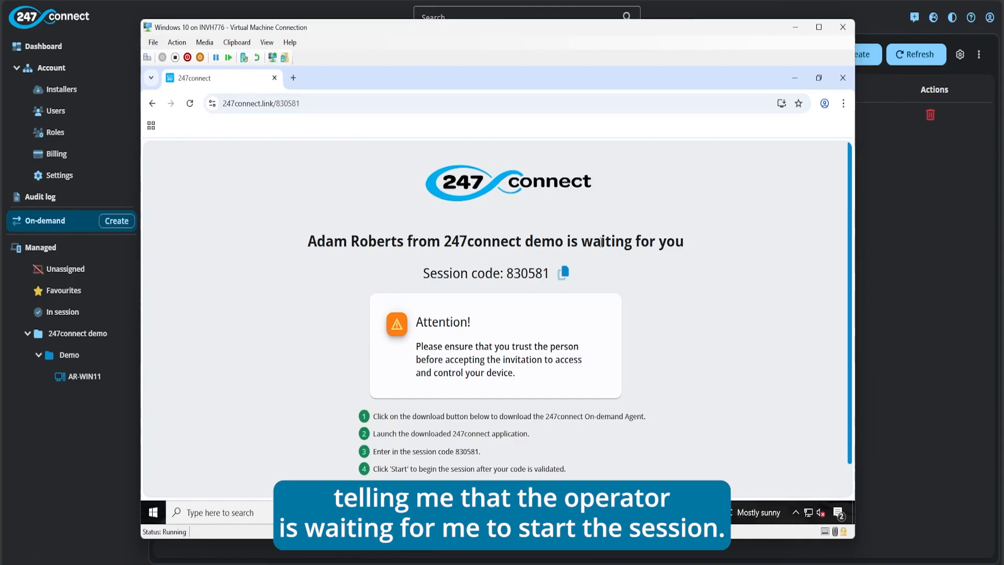
Copy the session code from the invitation page and download the 247connect On-demand Agent
{"action": "left_click", "coordinate": [566, 278]}
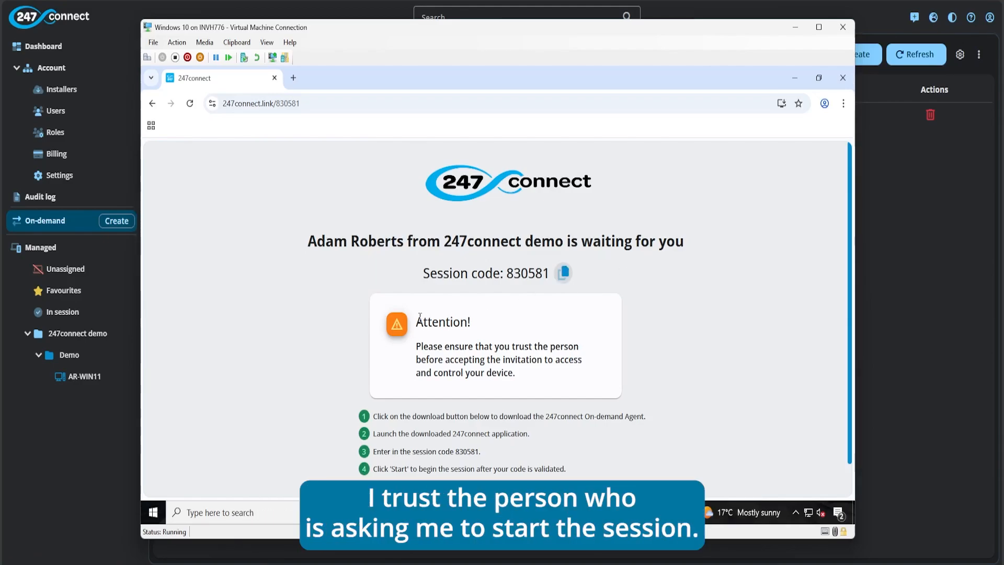
{"action": "scroll", "coordinate": [402, 362], "scroll_direction": "down", "scroll_amount": 1}
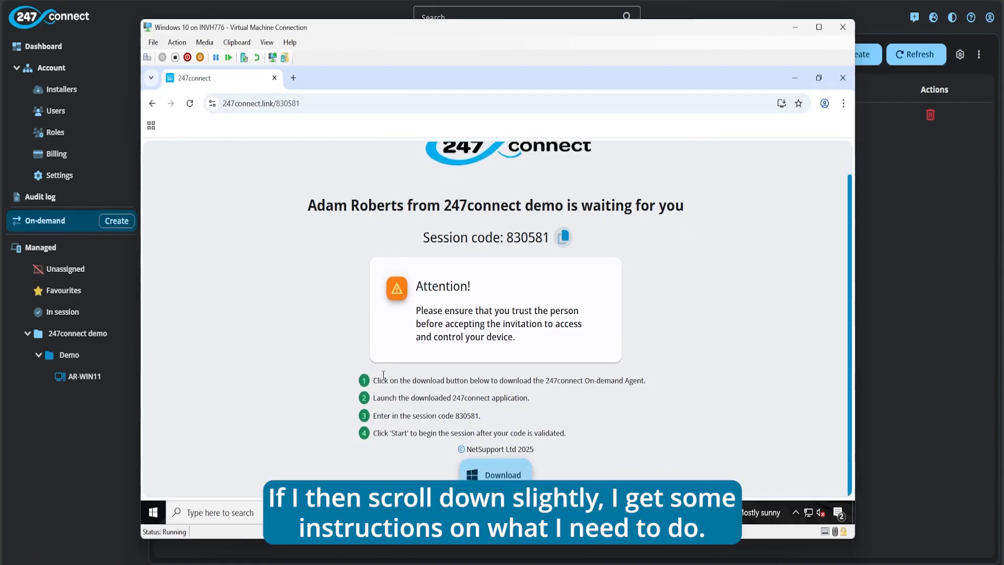
{"action": "left_click", "coordinate": [496, 476]}
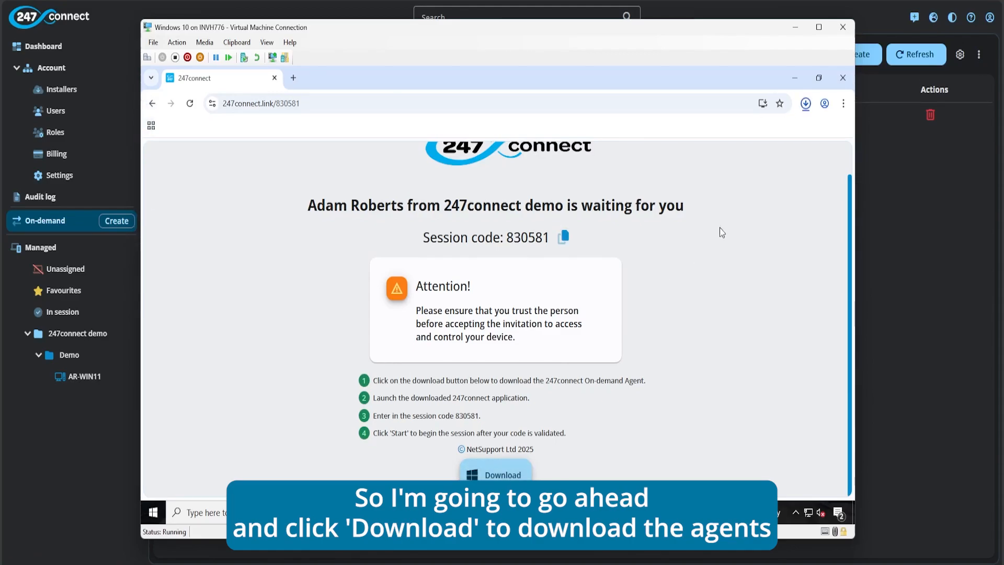
Launch the downloaded 247connect.exe, enter the copied session code and start the session
{"action": "left_click", "coordinate": [806, 104]}
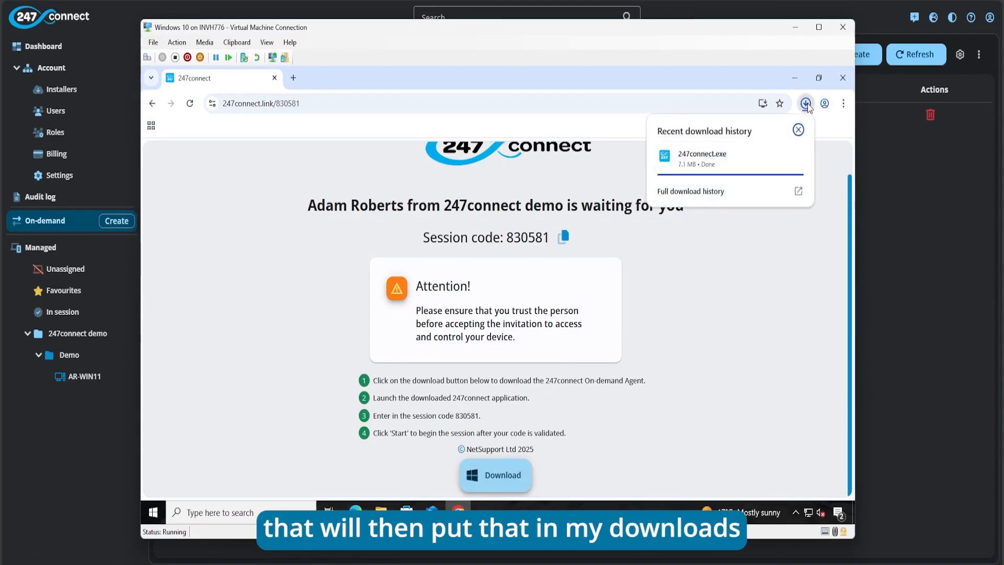
{"action": "left_click", "coordinate": [713, 161]}
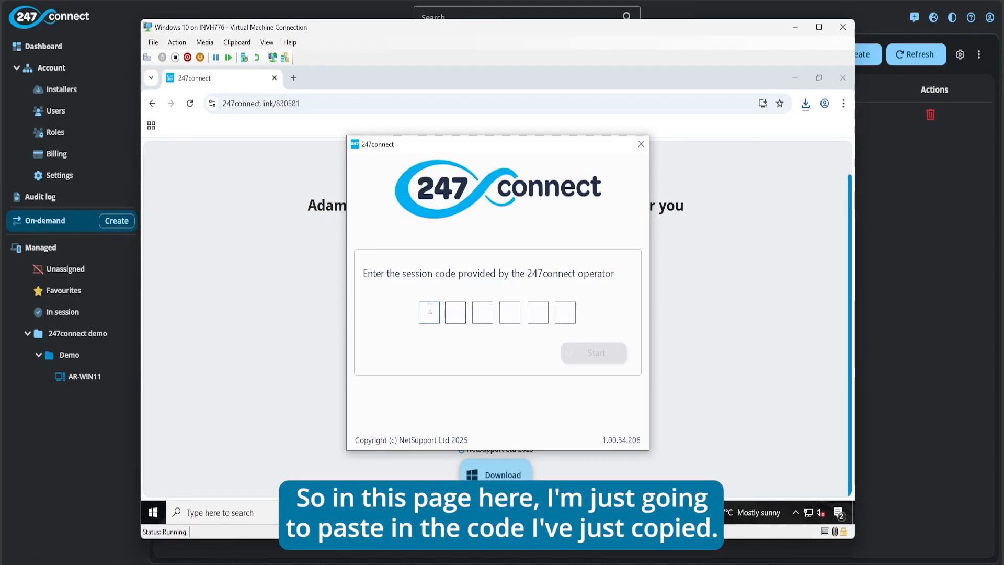
{"action": "key", "text": "ctrl+v"}
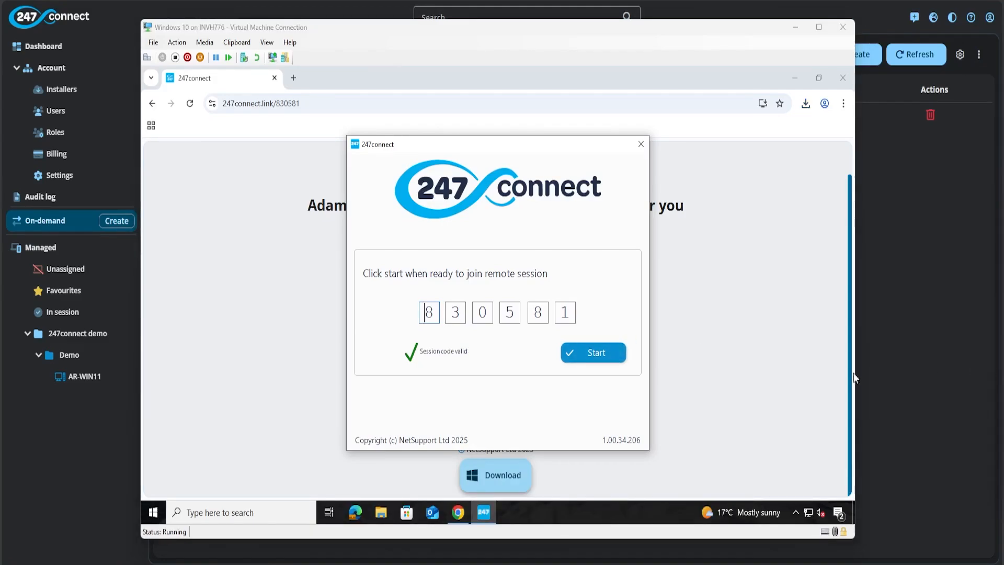
{"action": "left_click", "coordinate": [610, 353]}
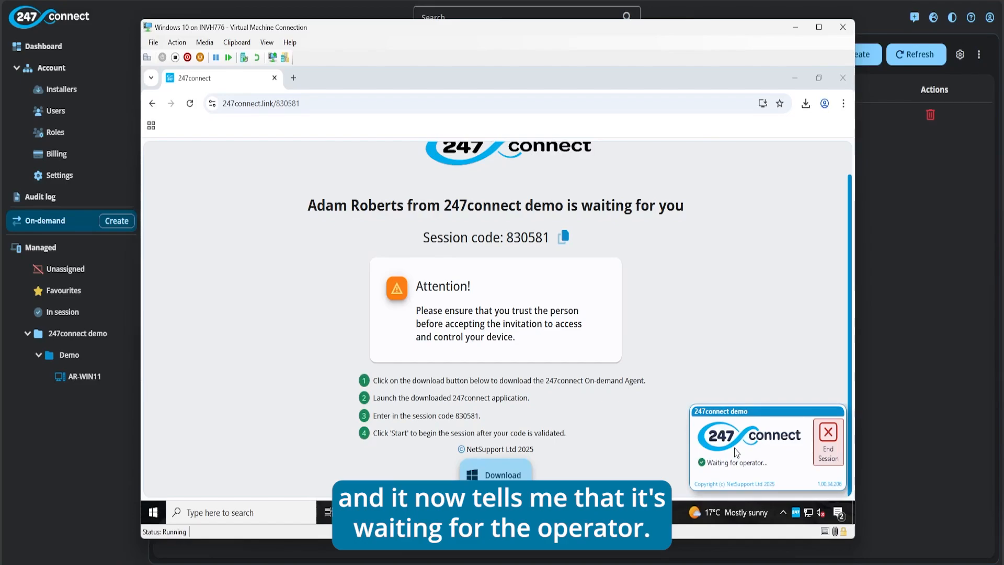
Return to the operator portal, refresh the on-demand sessions and start viewing the available one, allowing 247connect Remote to open
{"action": "left_click", "coordinate": [911, 218]}
{"action": "left_click", "coordinate": [904, 55]}
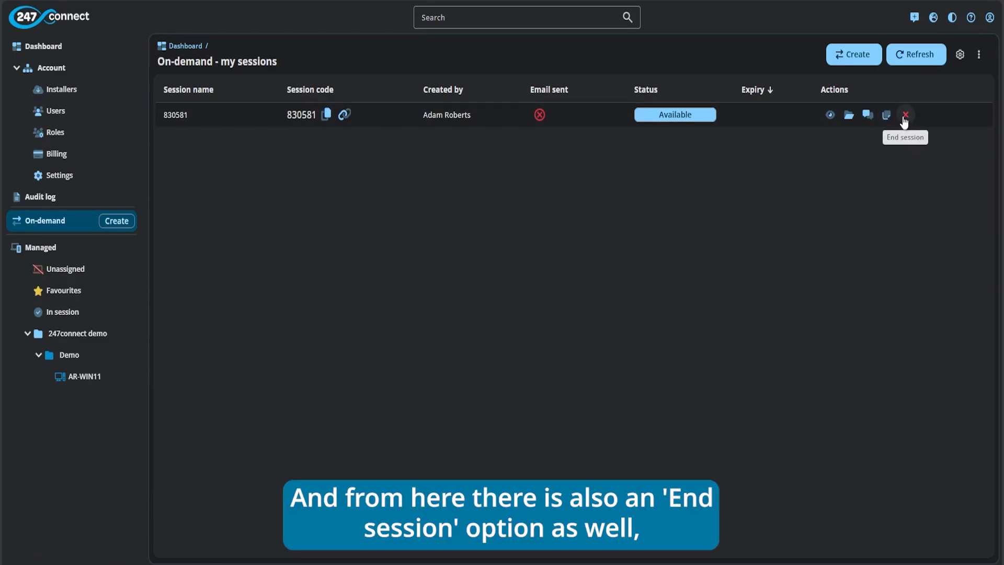
{"action": "left_click", "coordinate": [831, 115]}
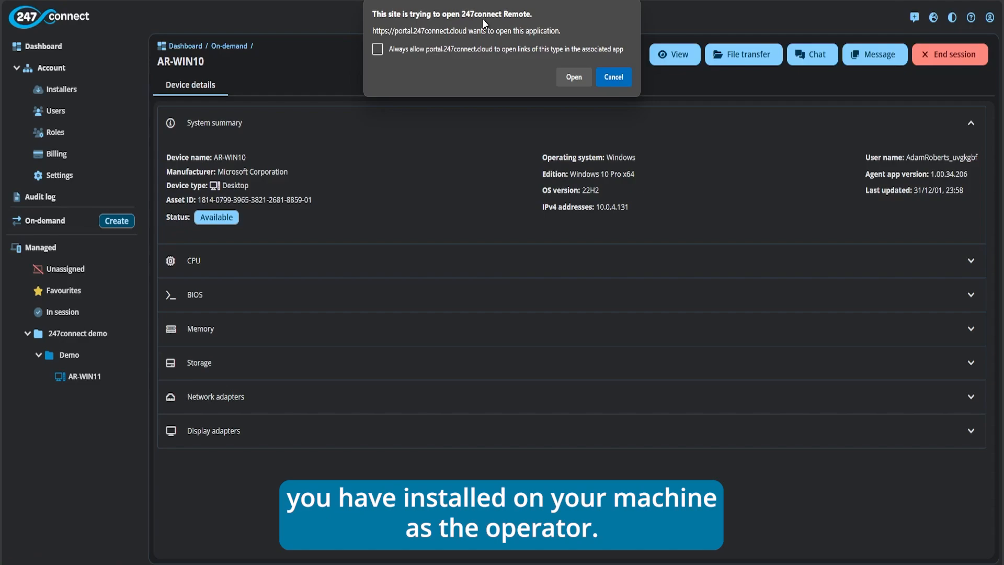
{"action": "left_click", "coordinate": [573, 77]}
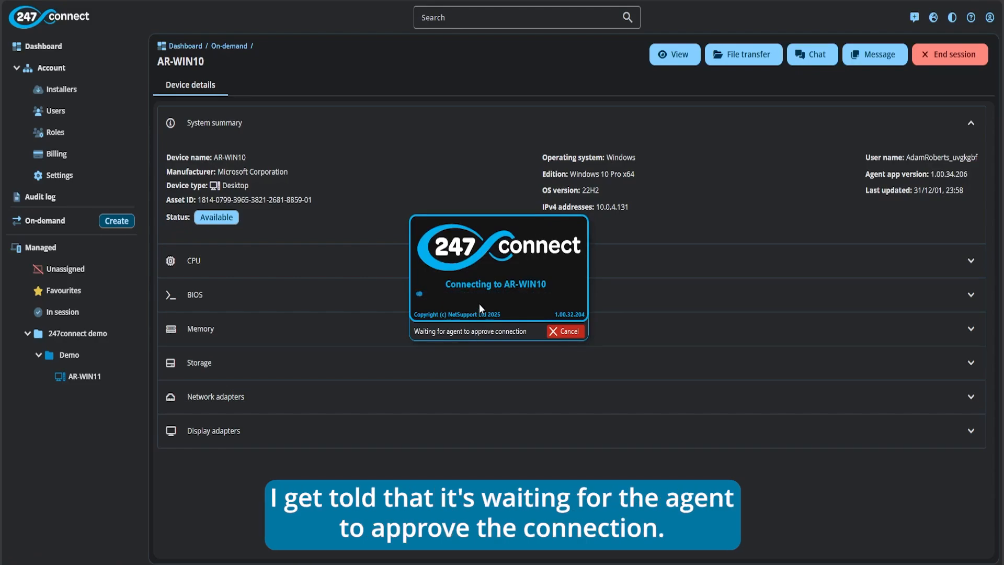
Approve the operator's connection request on the Windows 10 virtual machine and minimise the virtual machine window
{"action": "left_click_drag", "start_coordinate": [509, 223], "coordinate": [109, 15]}
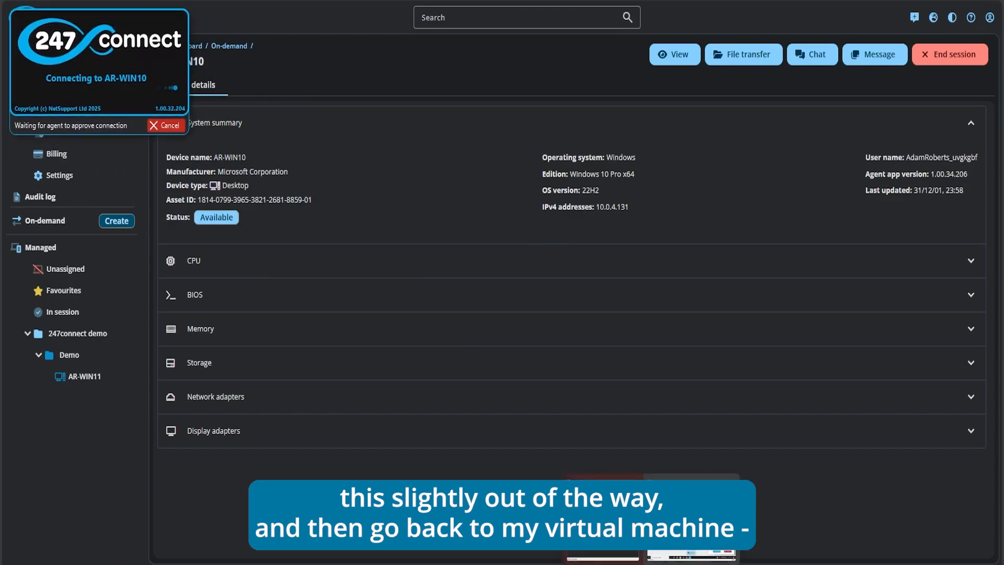
{"action": "left_click", "coordinate": [674, 559]}
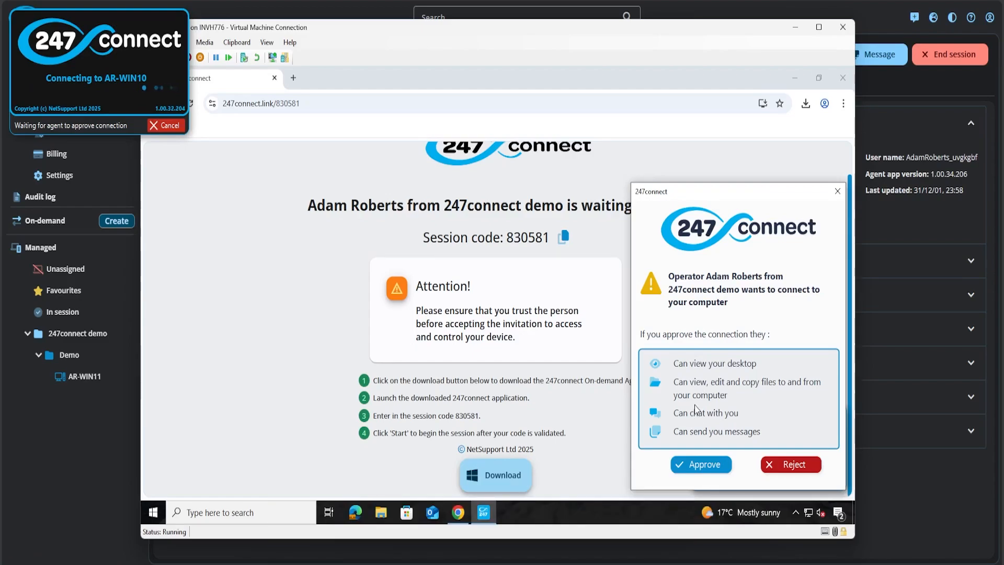
{"action": "left_click", "coordinate": [702, 461]}
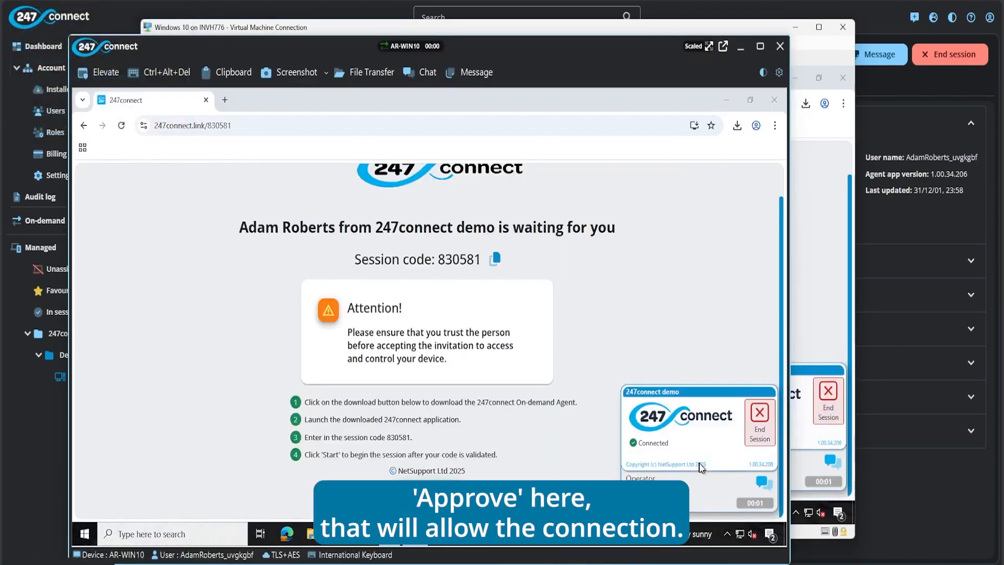
{"action": "left_click", "coordinate": [796, 29]}
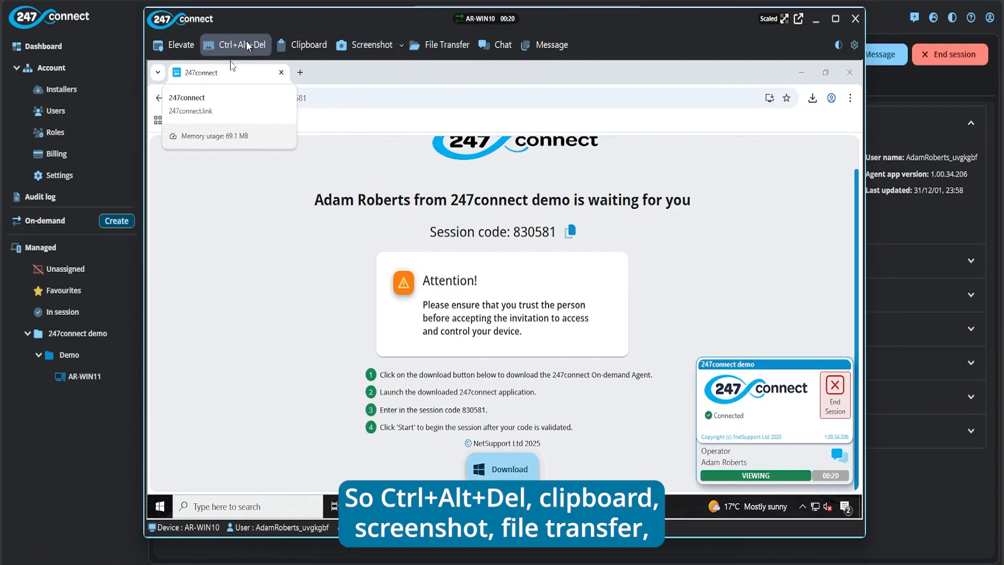
Check the Elevate credential options of the AR-WIN10 remote session and dismiss them
{"action": "left_click", "coordinate": [316, 46]}
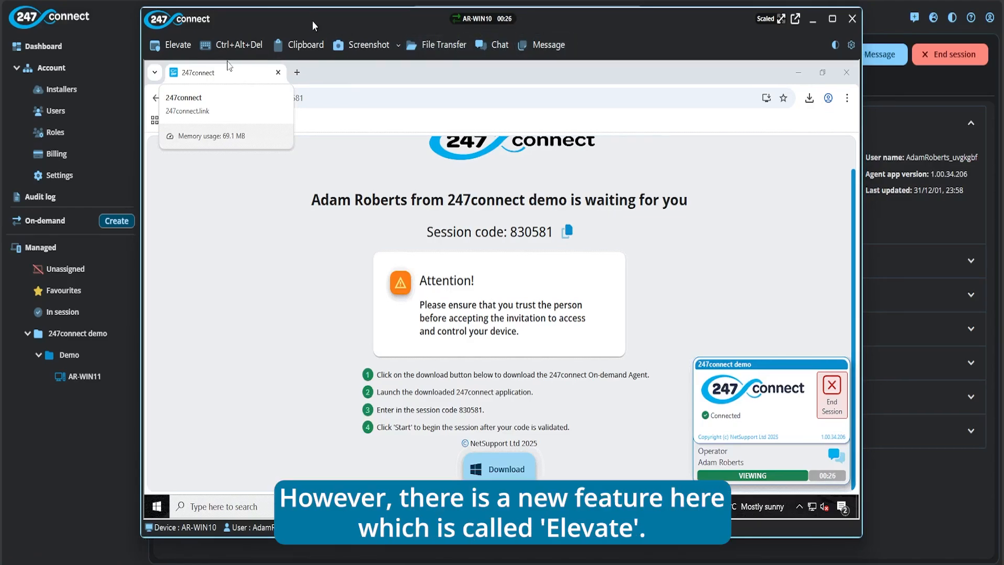
{"action": "left_click", "coordinate": [182, 45]}
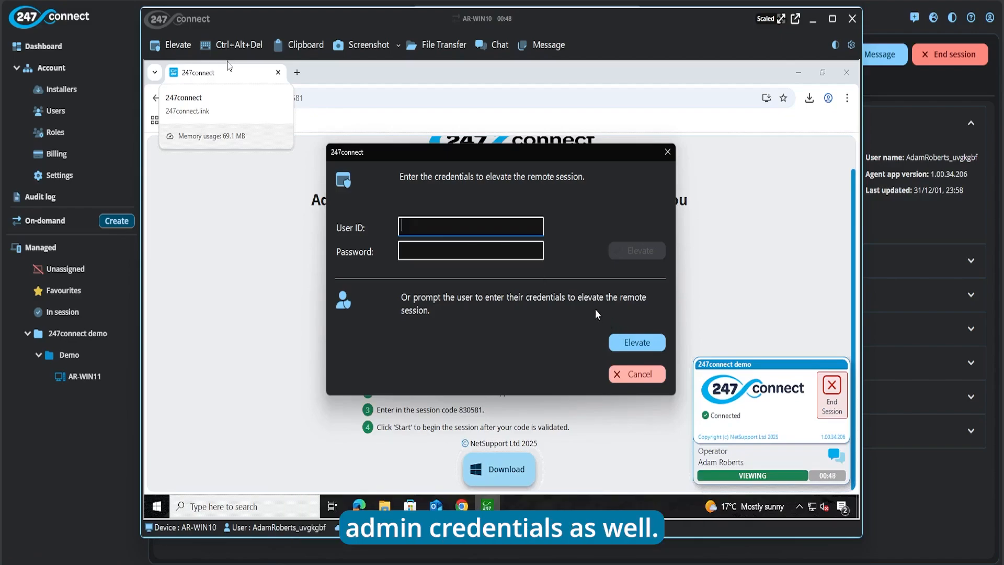
{"action": "left_click", "coordinate": [652, 374]}
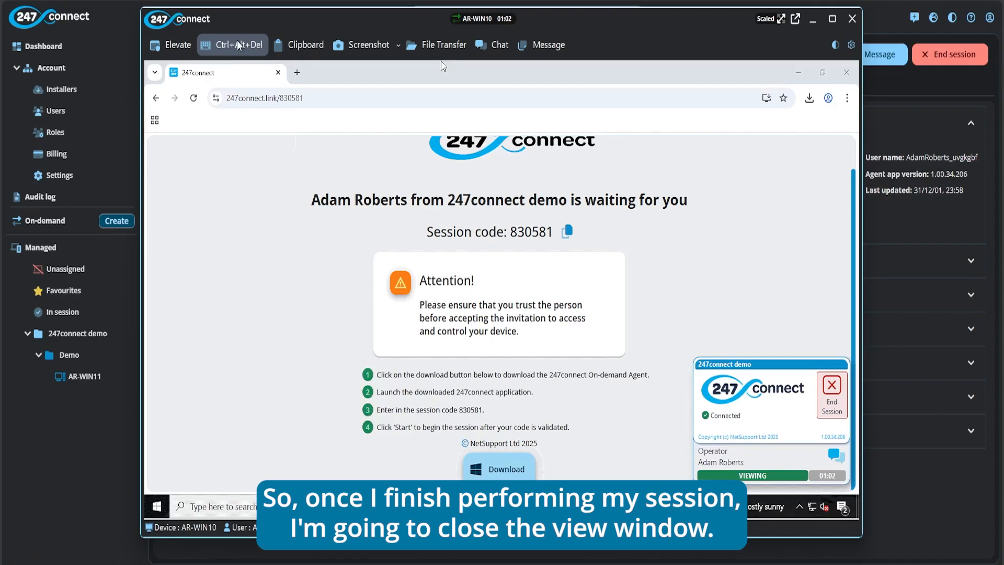
Close the AR-WIN10 remote view window and reopen the device's details from the on-demand session list
{"action": "left_click", "coordinate": [853, 21]}
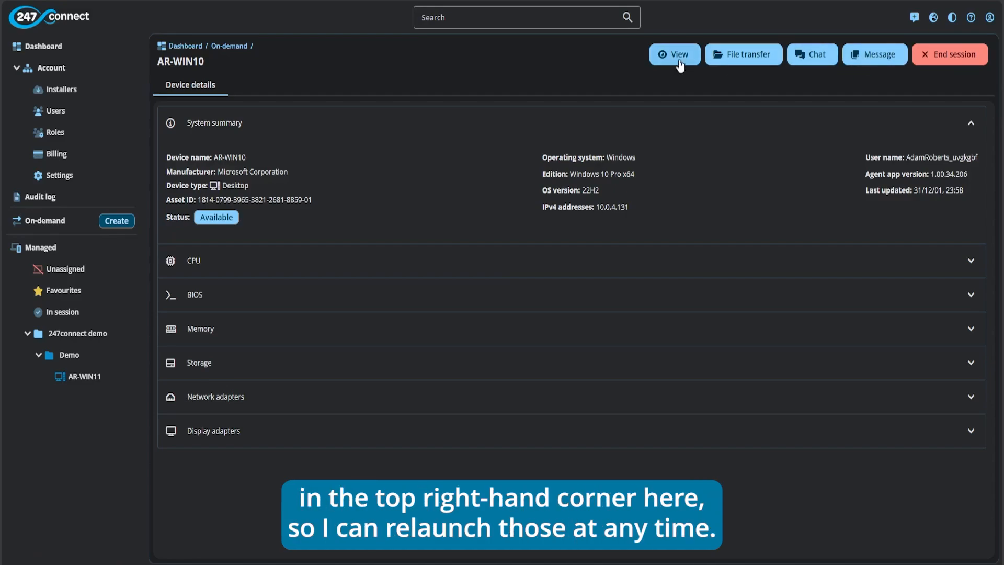
{"action": "left_click", "coordinate": [58, 220]}
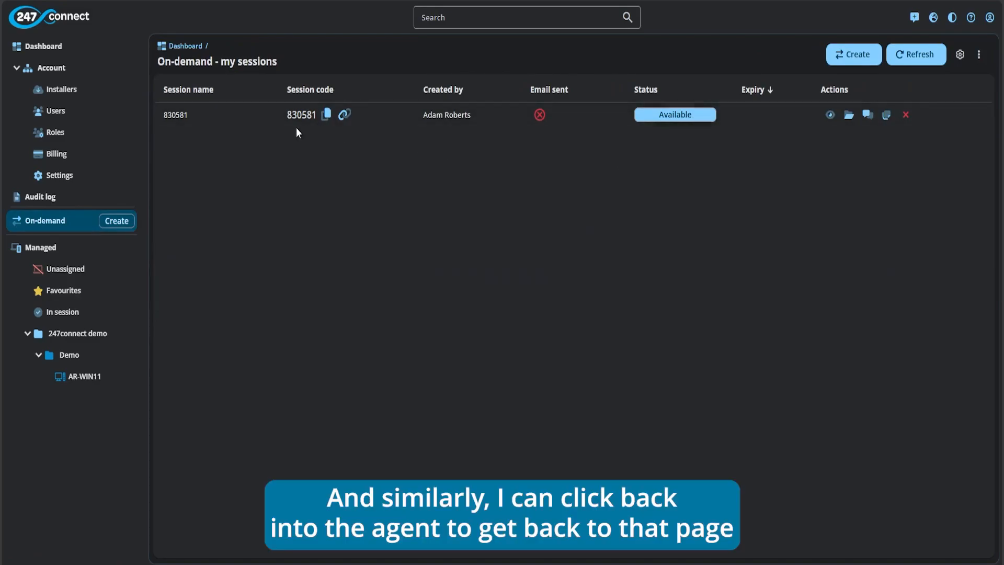
{"action": "left_click", "coordinate": [232, 122]}
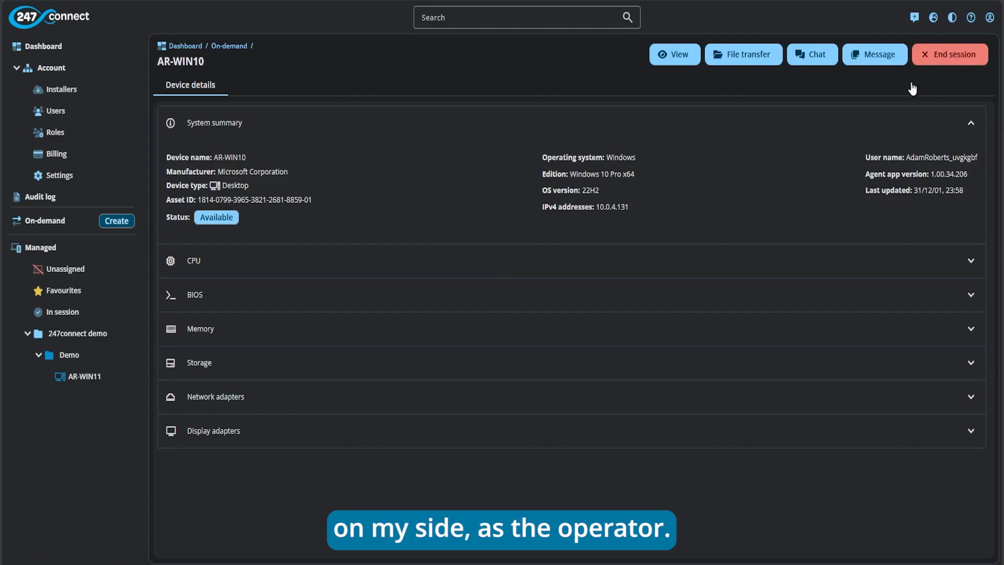
End the remote session from the end user's virtual machine and refresh the operator's on-demand session list
{"action": "mouse_move", "coordinate": [663, 564]}
{"action": "left_click", "coordinate": [722, 523]}
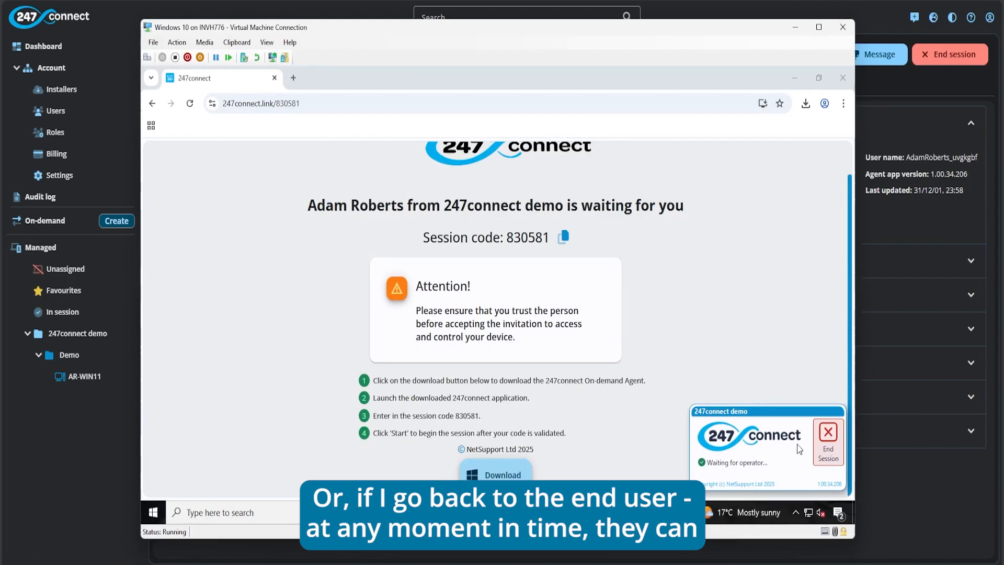
{"action": "left_click", "coordinate": [828, 441]}
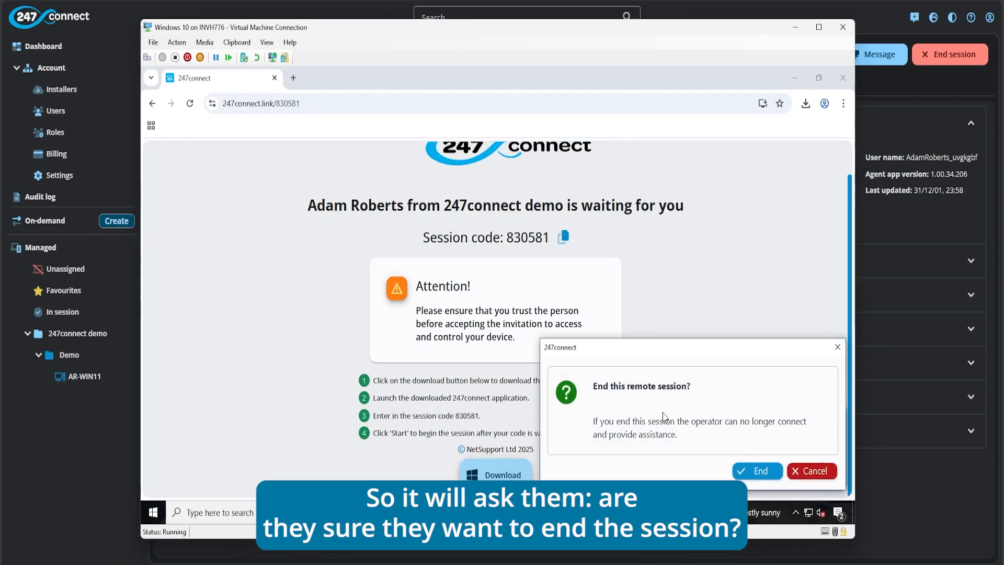
{"action": "left_click", "coordinate": [753, 471]}
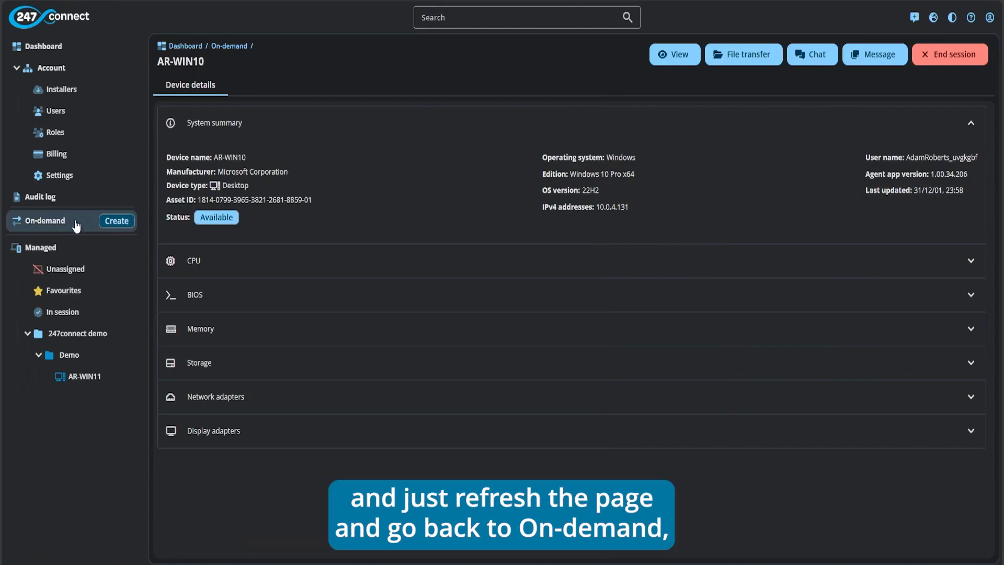
{"action": "left_click", "coordinate": [76, 225]}
{"action": "left_click", "coordinate": [901, 58]}
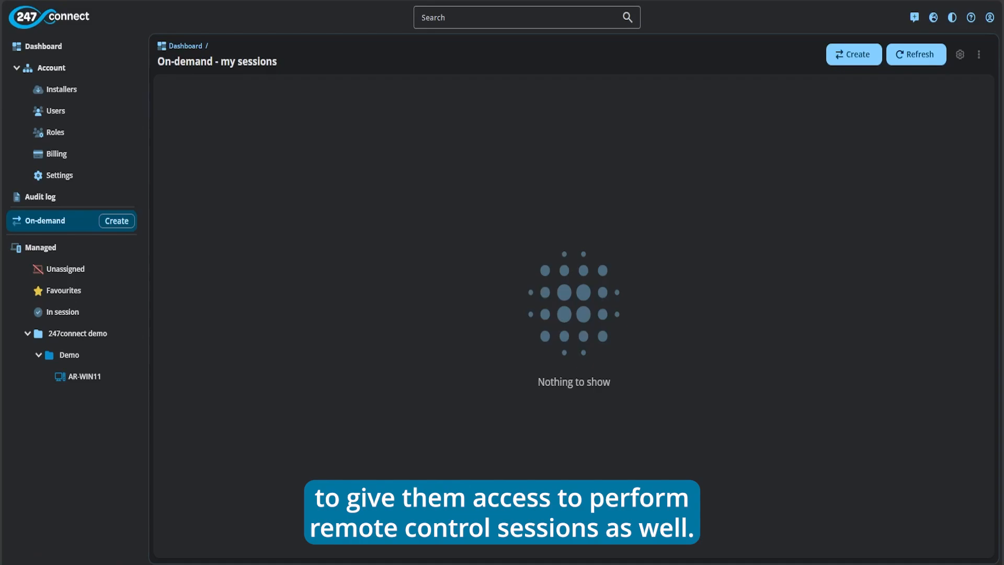
Open the account's Users page
{"action": "left_click", "coordinate": [85, 108]}
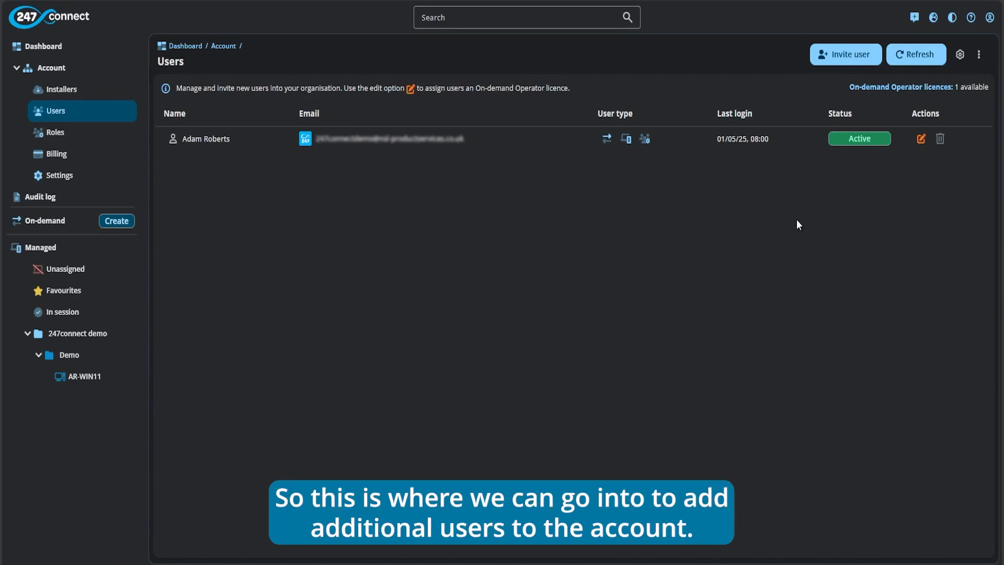
Invite an additional user with their e-mail address and Local authentication, send the invitation, and refresh the user list
{"action": "left_click", "coordinate": [836, 55]}
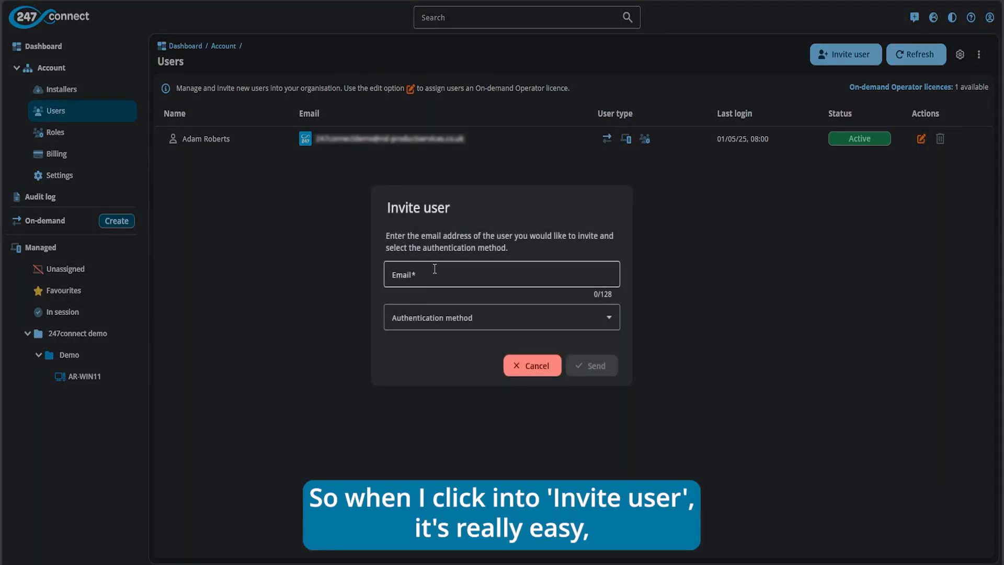
{"action": "left_click", "coordinate": [436, 269]}
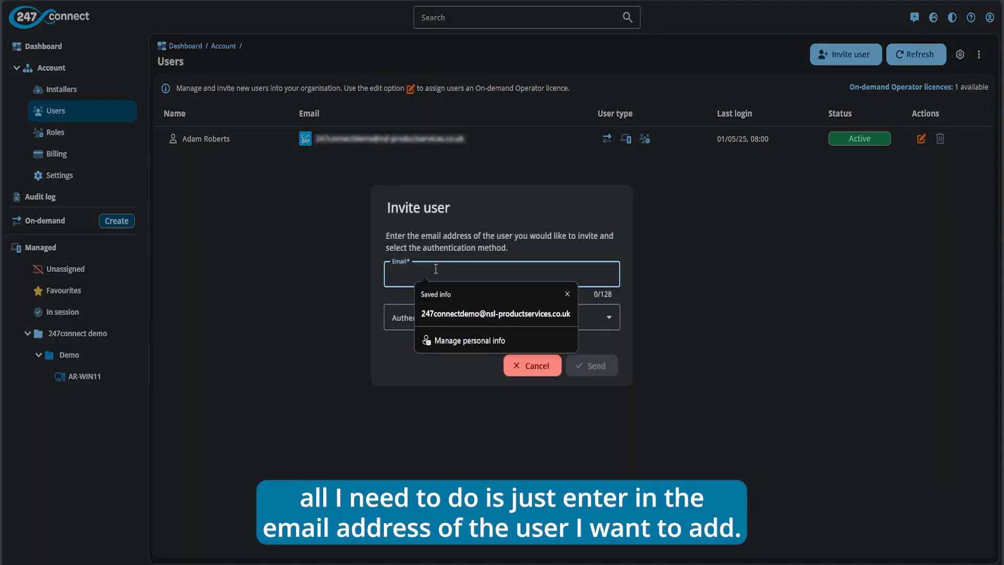
{"action": "key", "text": "ctrl+v"}
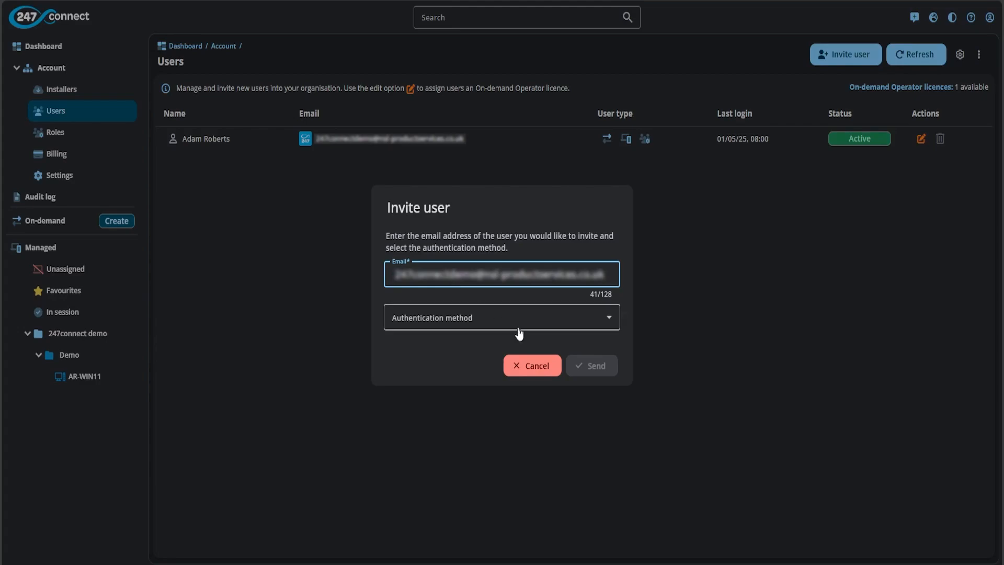
{"action": "left_click", "coordinate": [565, 321]}
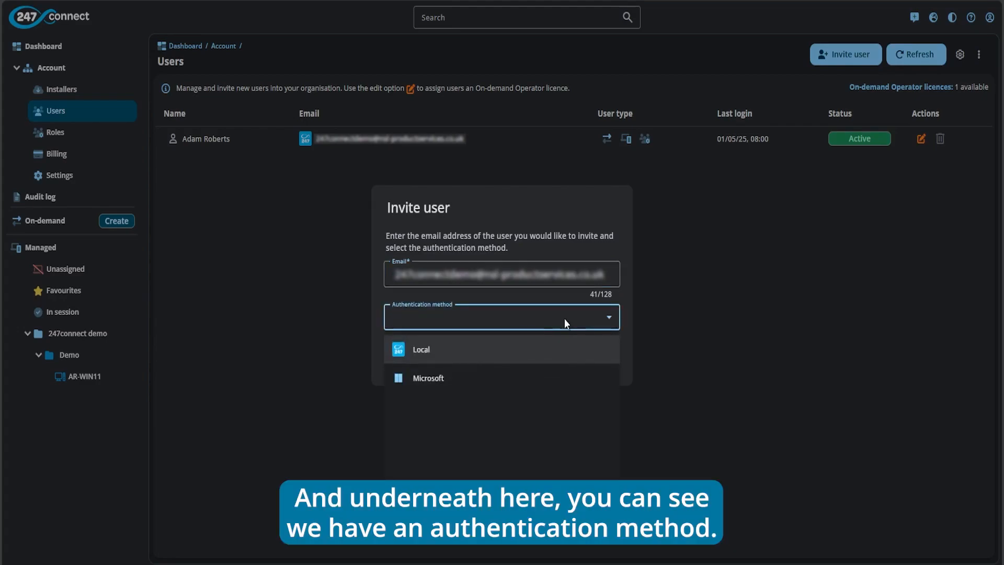
{"action": "left_click", "coordinate": [485, 356]}
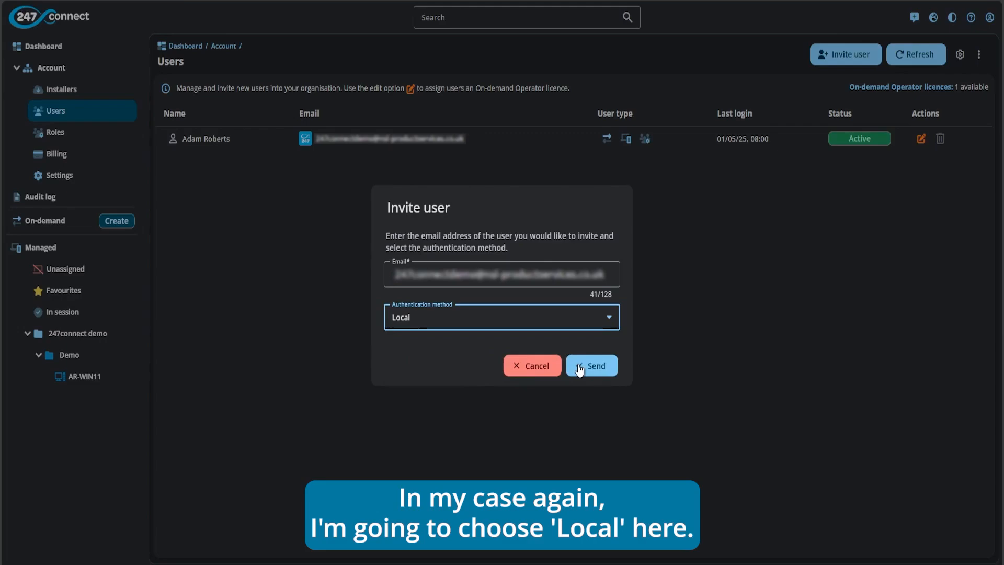
{"action": "left_click", "coordinate": [579, 366]}
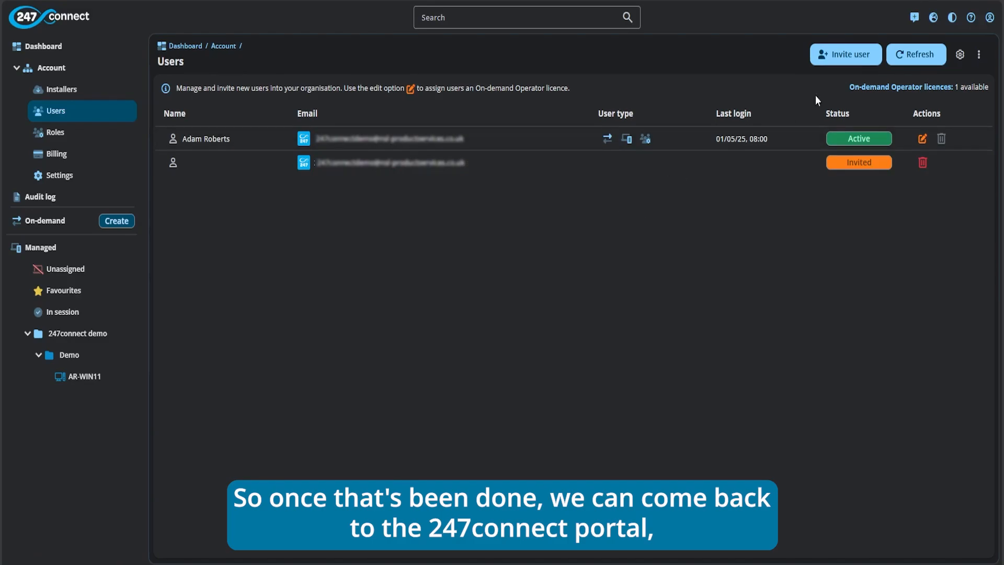
{"action": "left_click", "coordinate": [905, 58]}
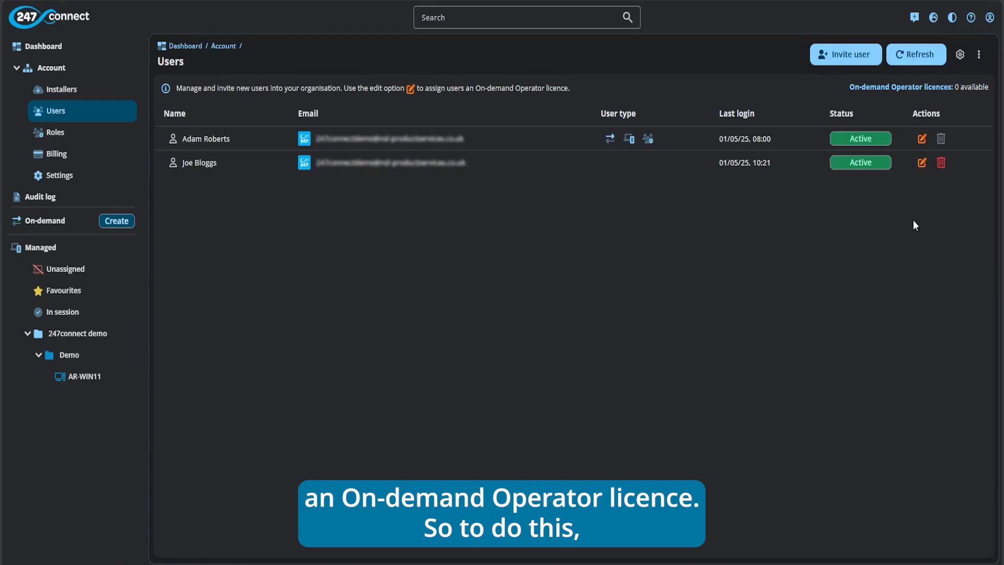
Edit the newly invited user, set the On-demand operator licence to Assigned, and save the change
{"action": "left_click", "coordinate": [922, 162]}
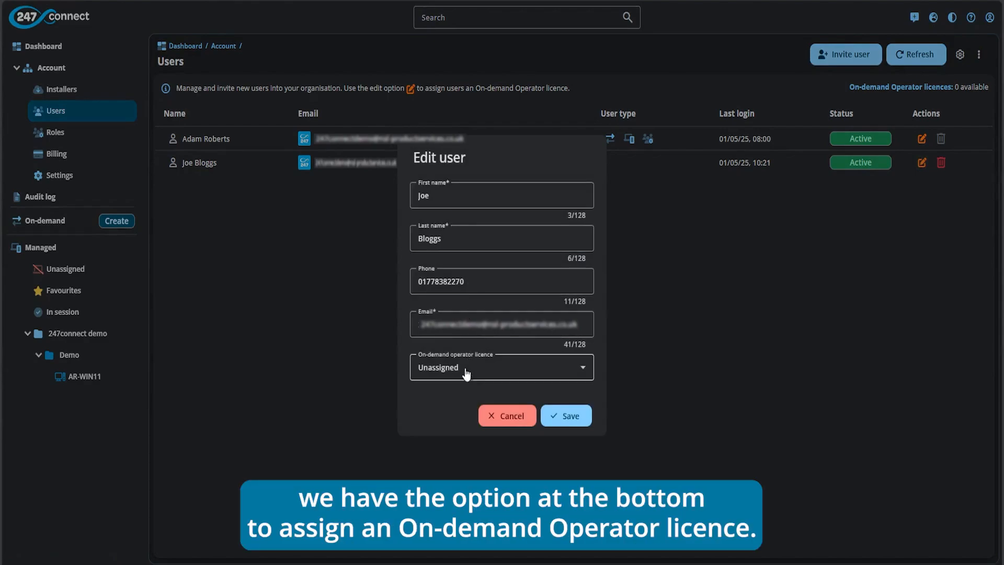
{"action": "left_click", "coordinate": [501, 372]}
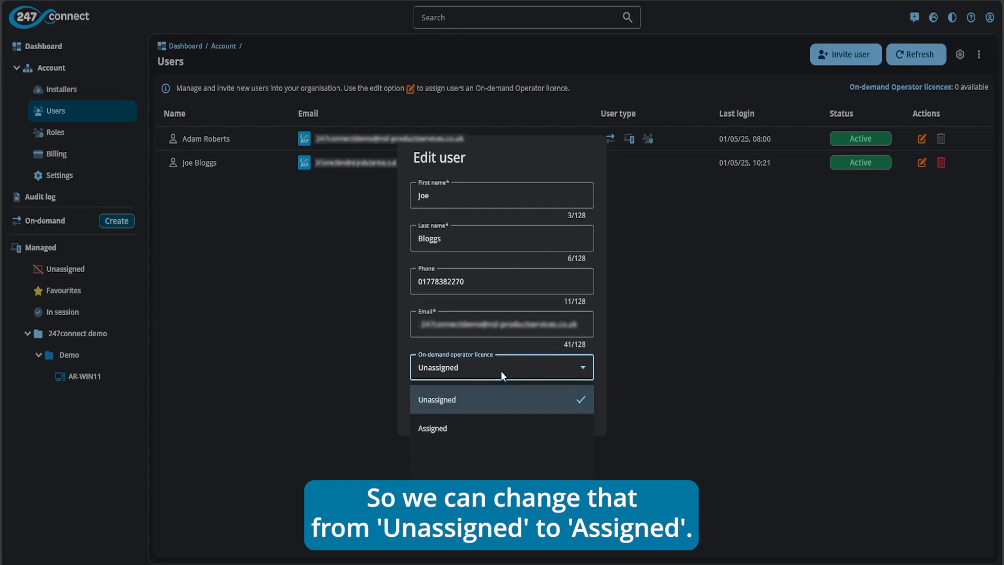
{"action": "left_click", "coordinate": [495, 427]}
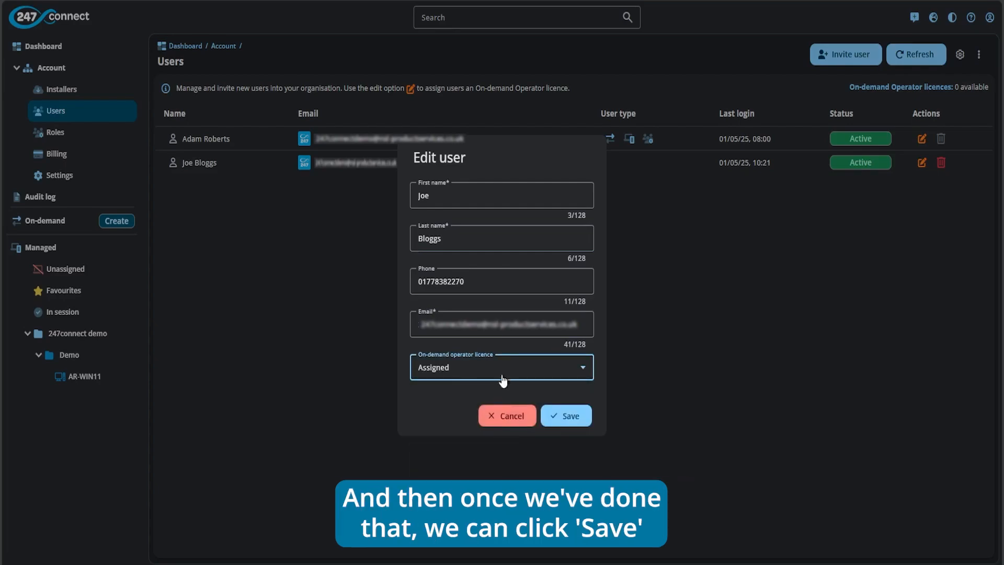
{"action": "left_click", "coordinate": [572, 416]}
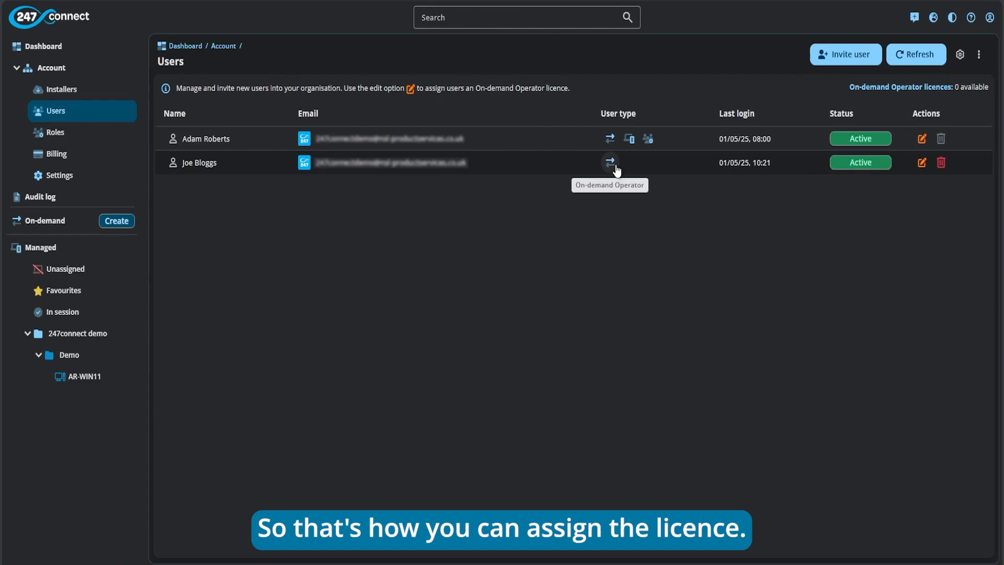
Start adding a new role to the account and title it Demo
{"action": "left_click", "coordinate": [90, 133]}
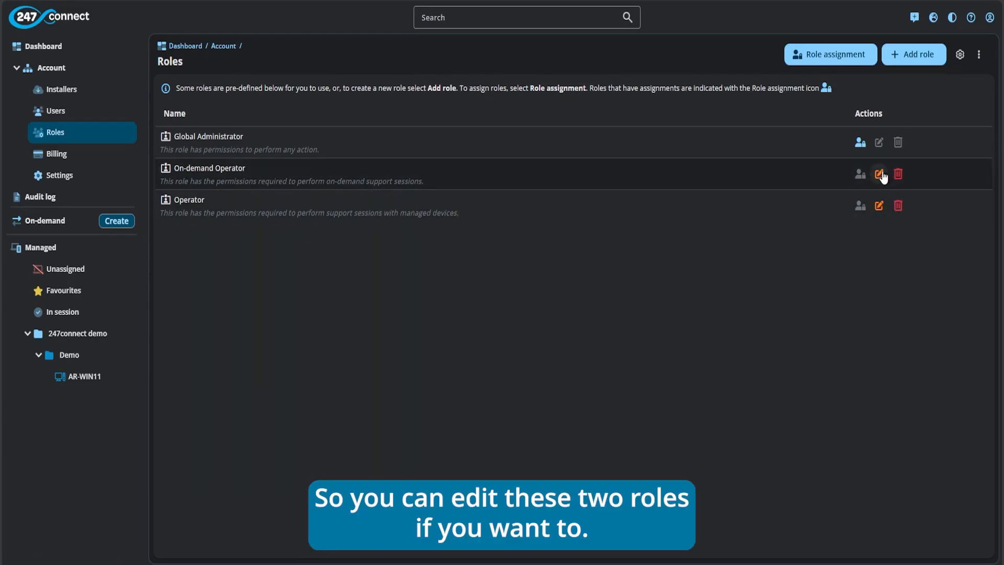
{"action": "left_click", "coordinate": [913, 62]}
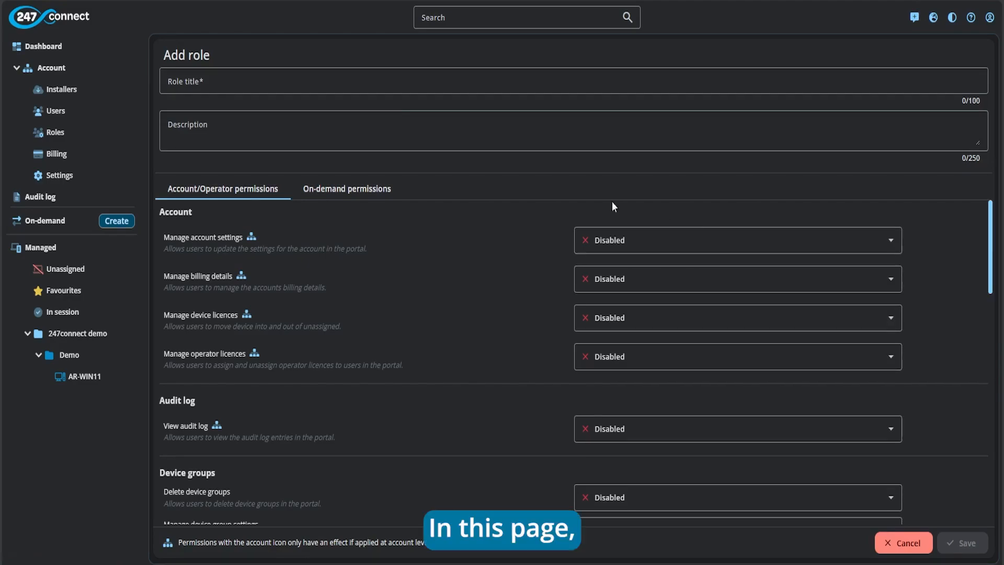
{"action": "left_click", "coordinate": [268, 79]}
{"action": "type", "text": "Demo"}
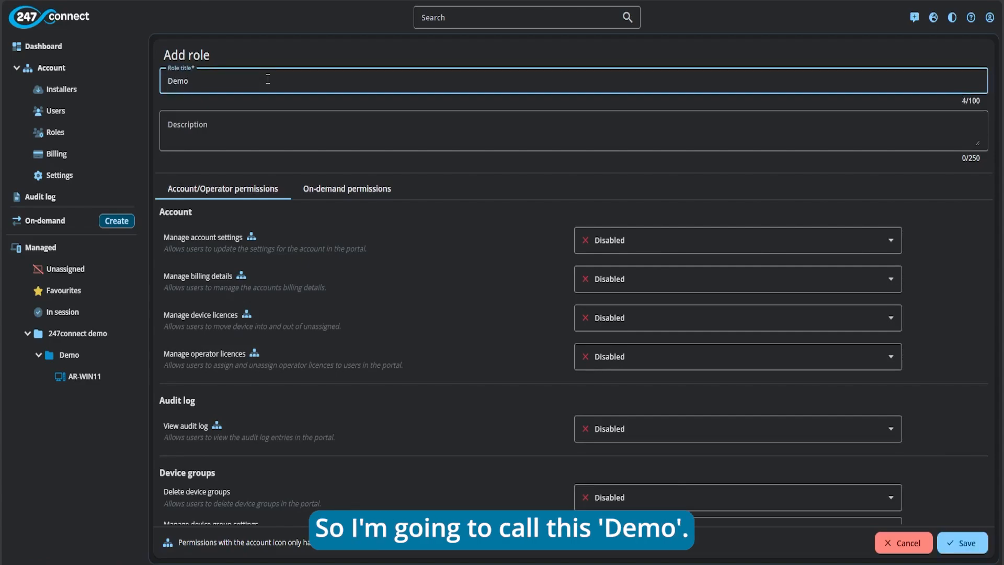
{"action": "left_click", "coordinate": [255, 124]}
{"action": "left_click", "coordinate": [280, 156]}
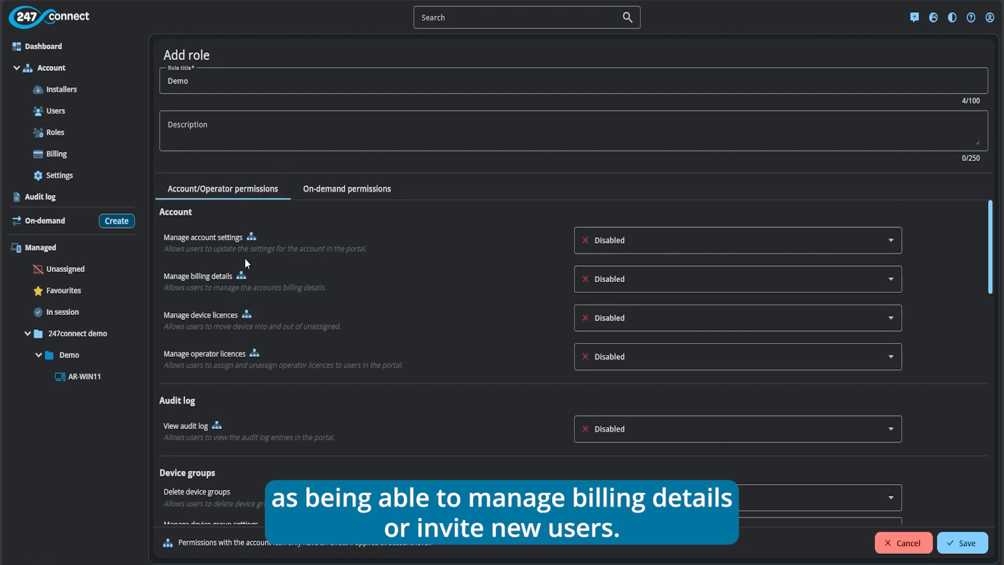
Review the Demo role's Account/Operator and On-demand permissions, and save the role
{"action": "scroll", "coordinate": [255, 299], "scroll_direction": "down", "scroll_amount": 7}
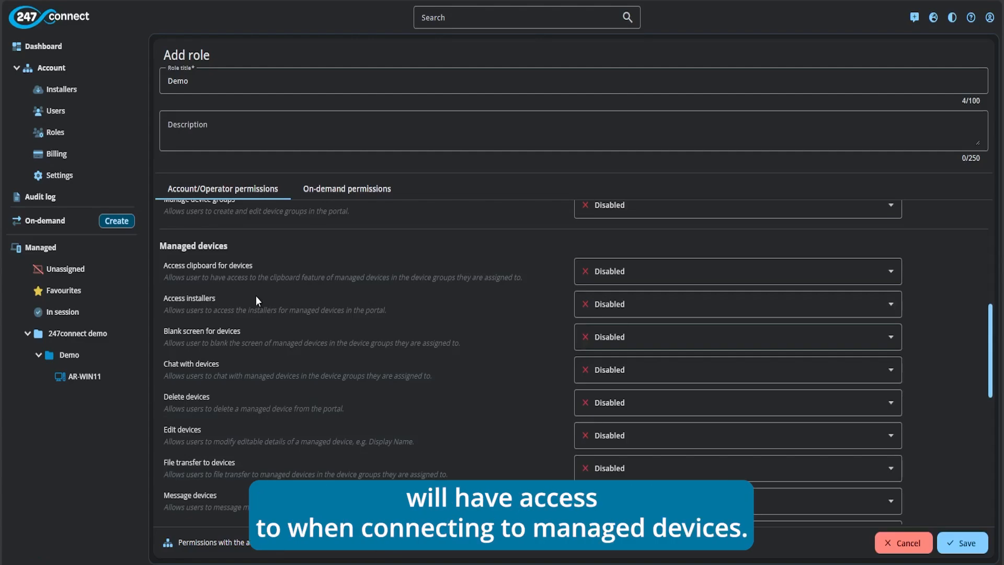
{"action": "scroll", "coordinate": [256, 296], "scroll_direction": "up", "scroll_amount": 7}
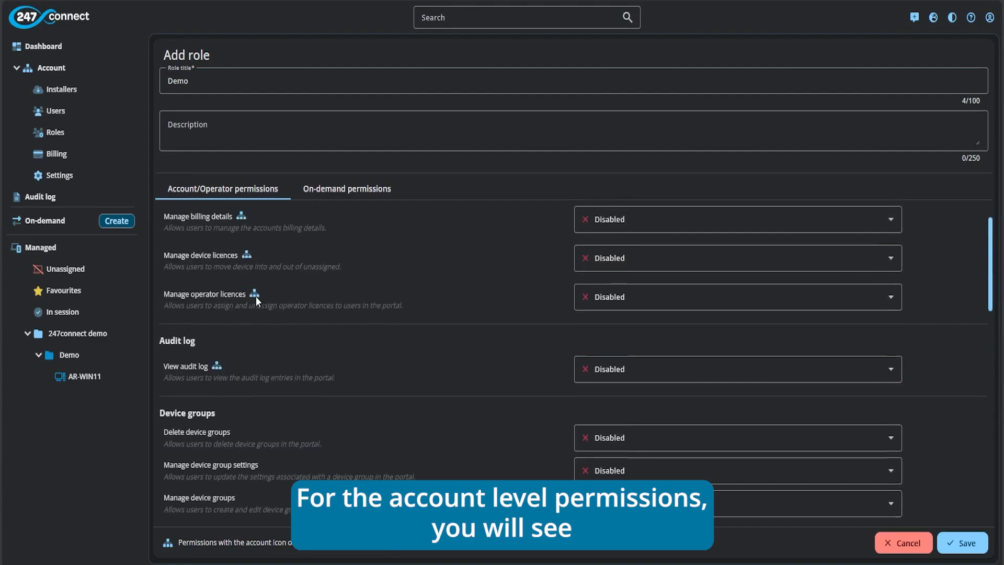
{"action": "mouse_move", "coordinate": [251, 239]}
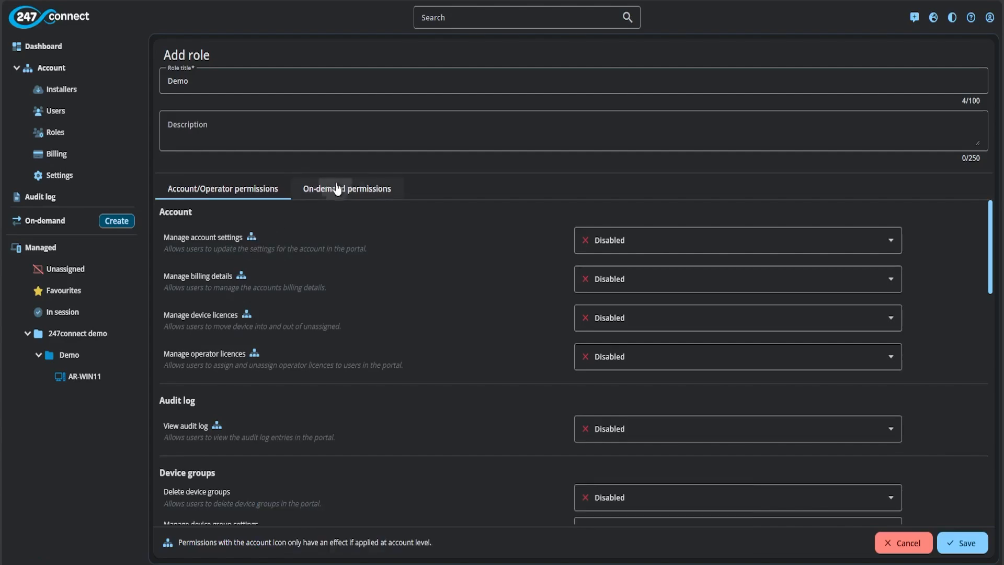
{"action": "left_click", "coordinate": [361, 188]}
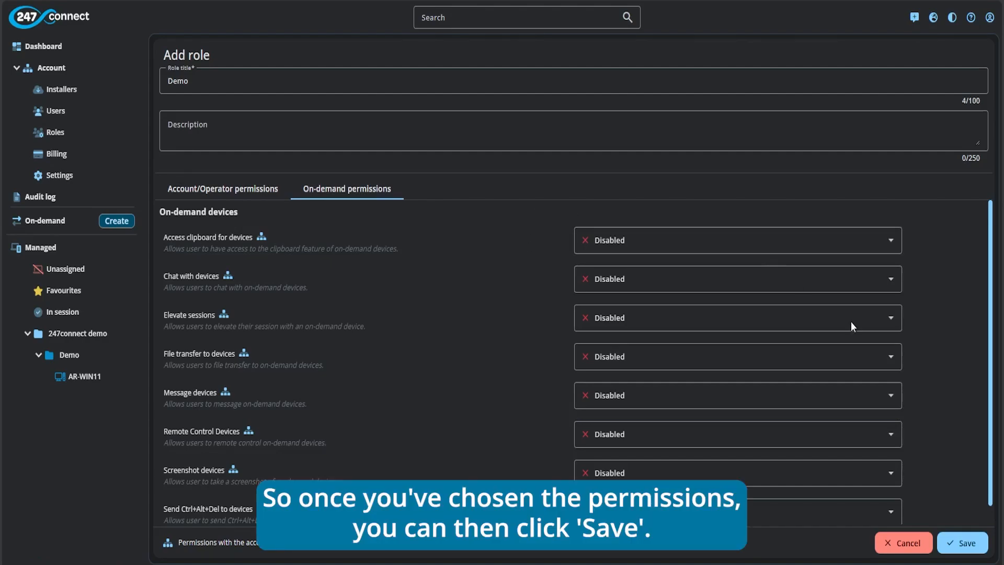
{"action": "left_click", "coordinate": [964, 543]}
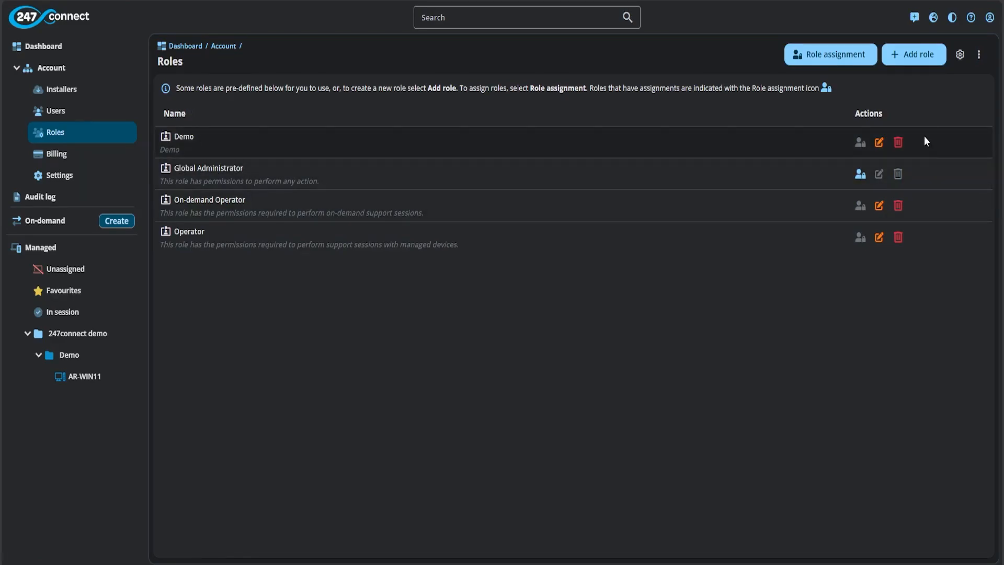
Assign the On-Demand Operator role to the newly invited user at the Account / On-demand level and check the role's assignments
{"action": "left_click", "coordinate": [847, 52]}
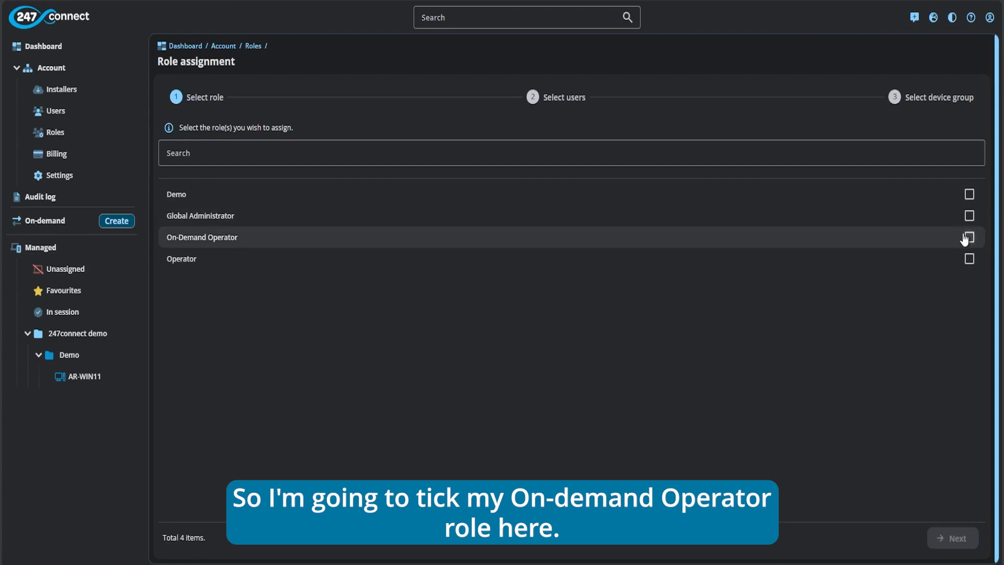
{"action": "left_click", "coordinate": [969, 237]}
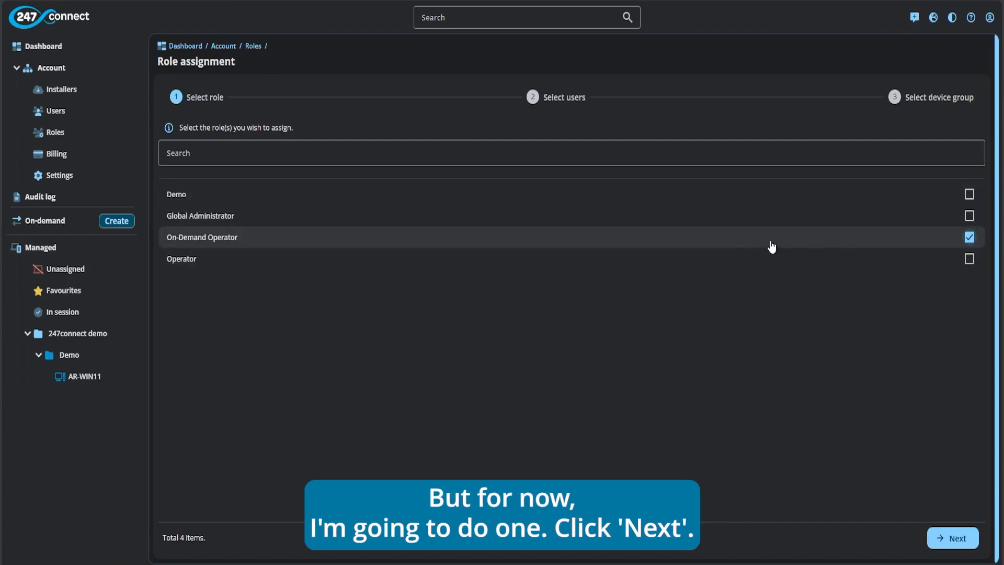
{"action": "left_click", "coordinate": [952, 541]}
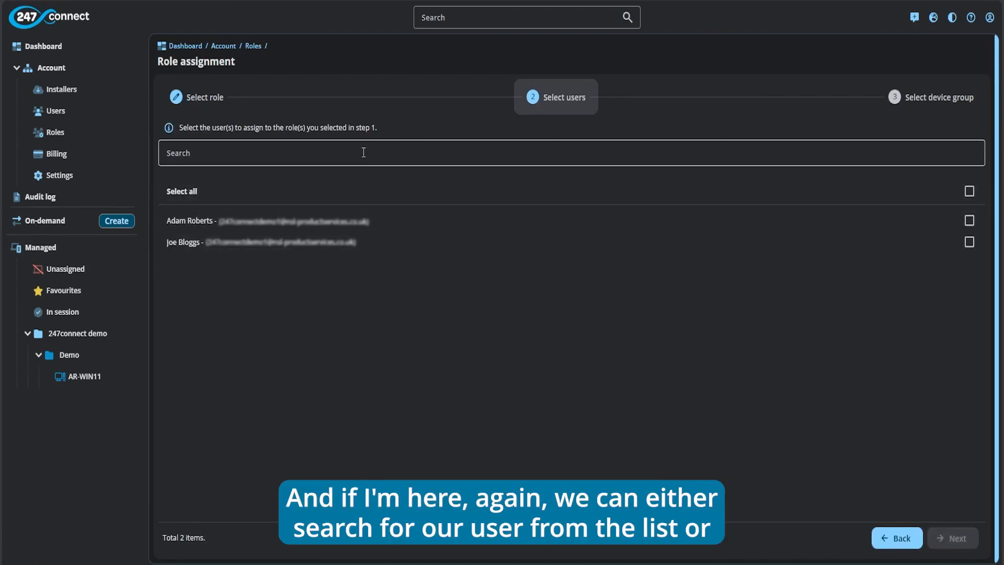
{"action": "left_click", "coordinate": [969, 242]}
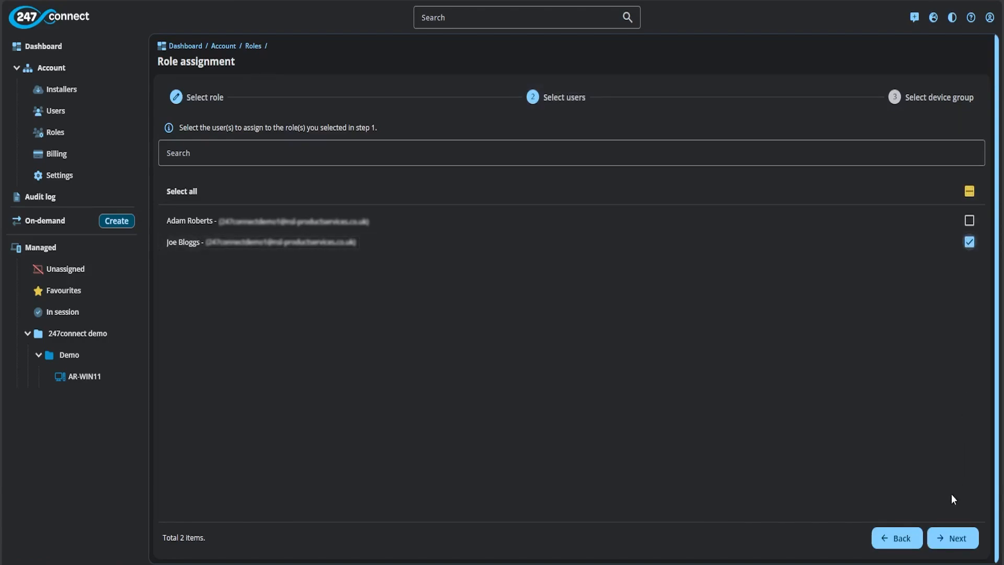
{"action": "left_click", "coordinate": [942, 537]}
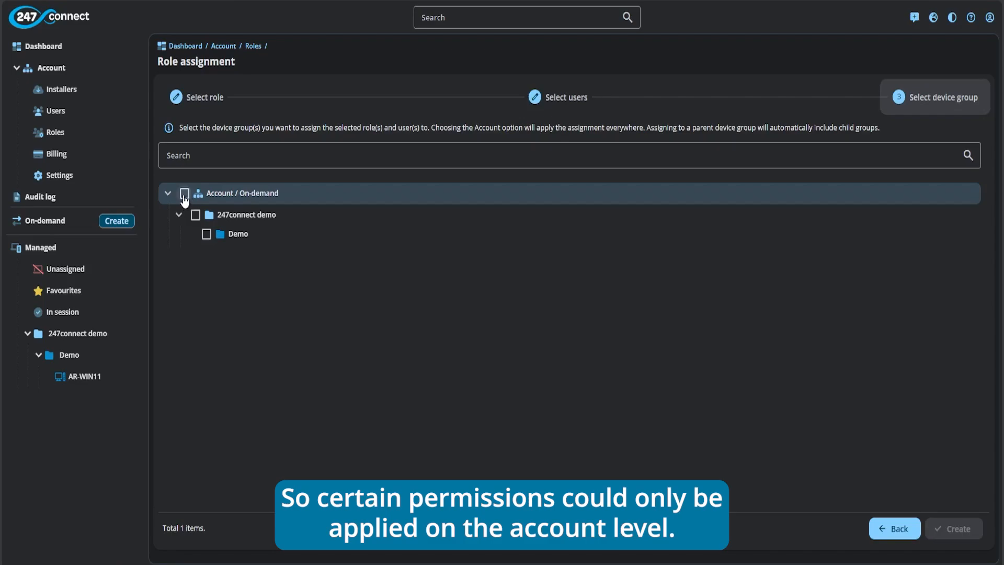
{"action": "left_click", "coordinate": [207, 234]}
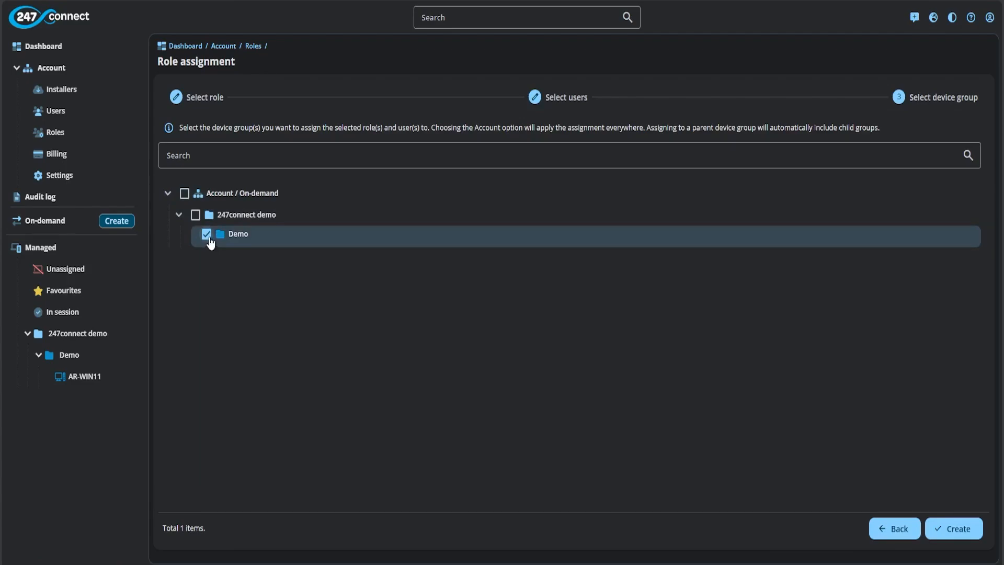
{"action": "left_click", "coordinate": [186, 197]}
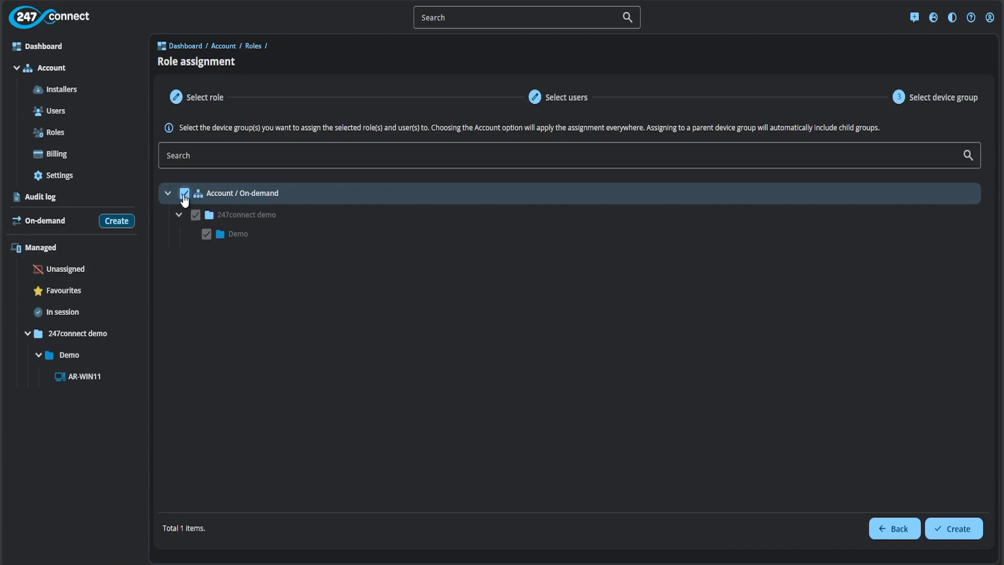
{"action": "left_click", "coordinate": [960, 529]}
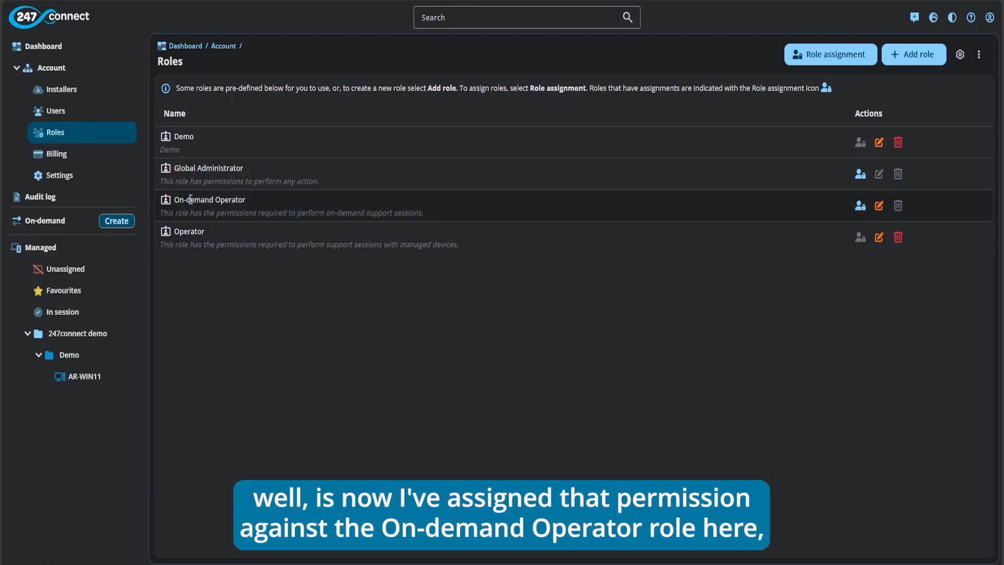
{"action": "left_click", "coordinate": [861, 206]}
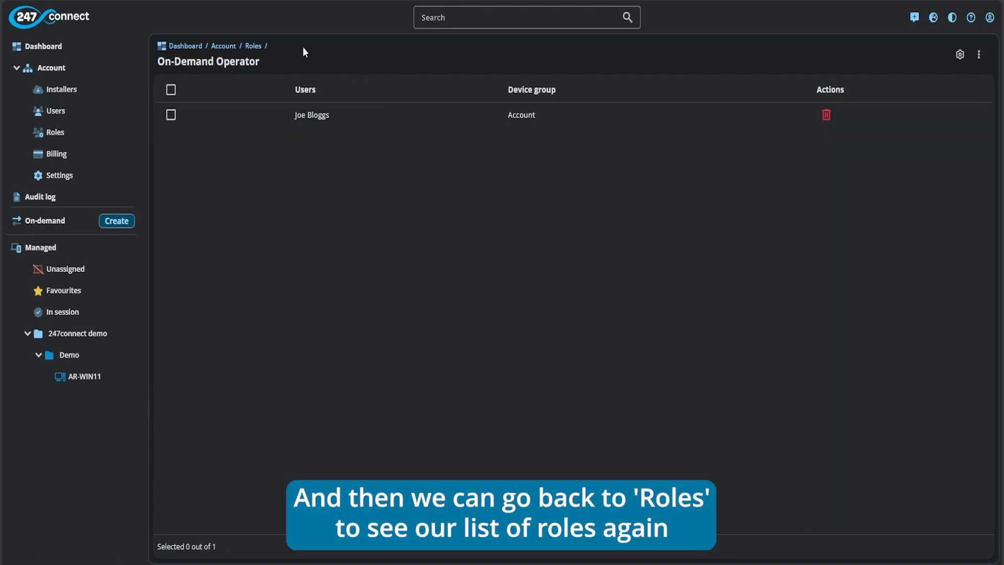
{"action": "left_click", "coordinate": [252, 46]}
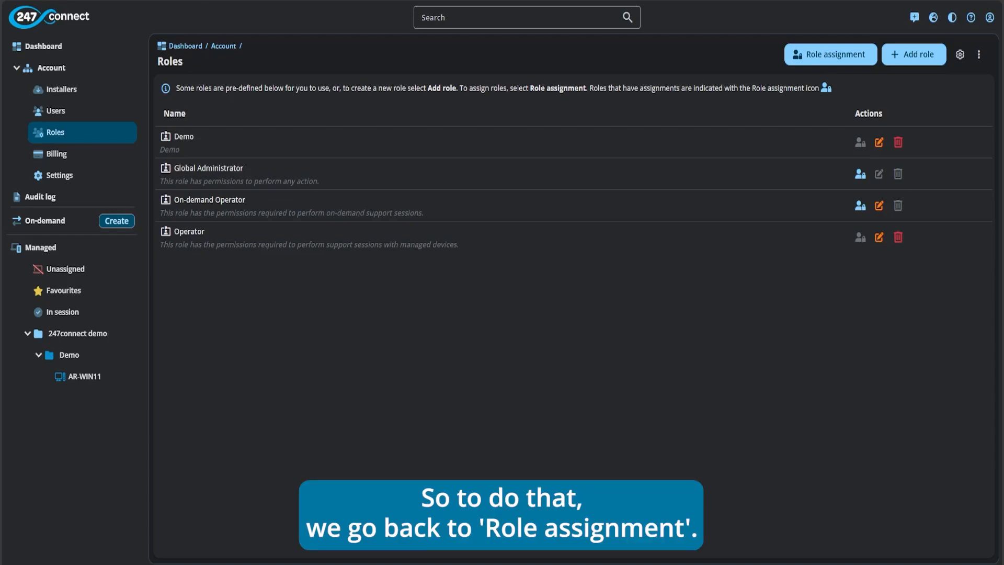
Assign the Operator role to the newly invited user for only the Demo device group and check the role's assignments
{"action": "left_click", "coordinate": [796, 55]}
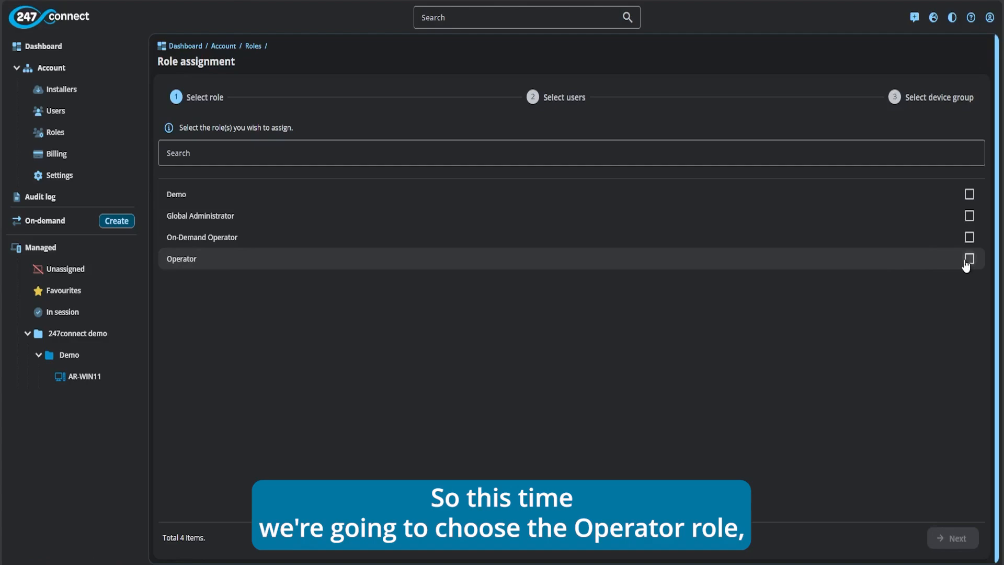
{"action": "left_click", "coordinate": [969, 260]}
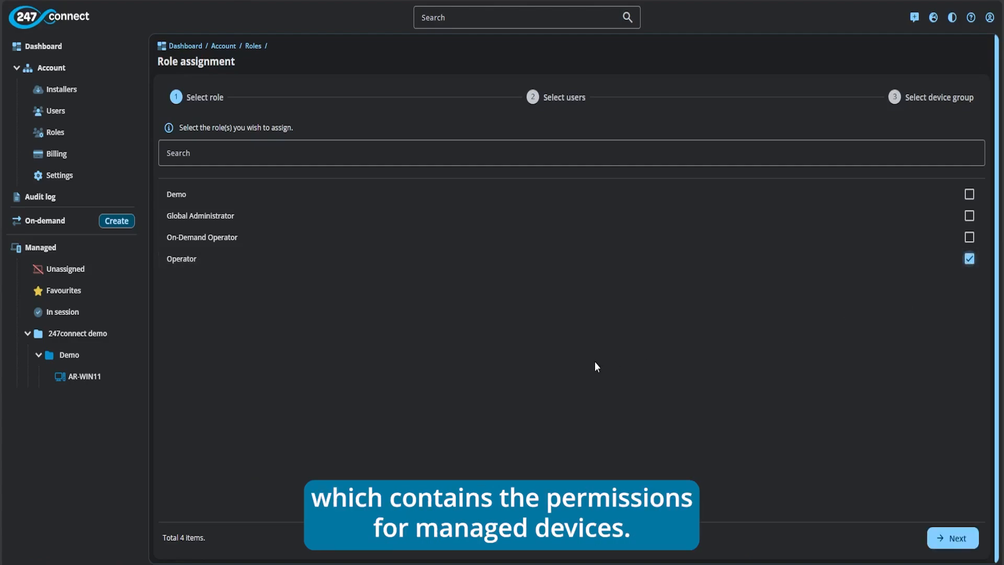
{"action": "left_click", "coordinate": [950, 537]}
{"action": "left_click", "coordinate": [512, 252]}
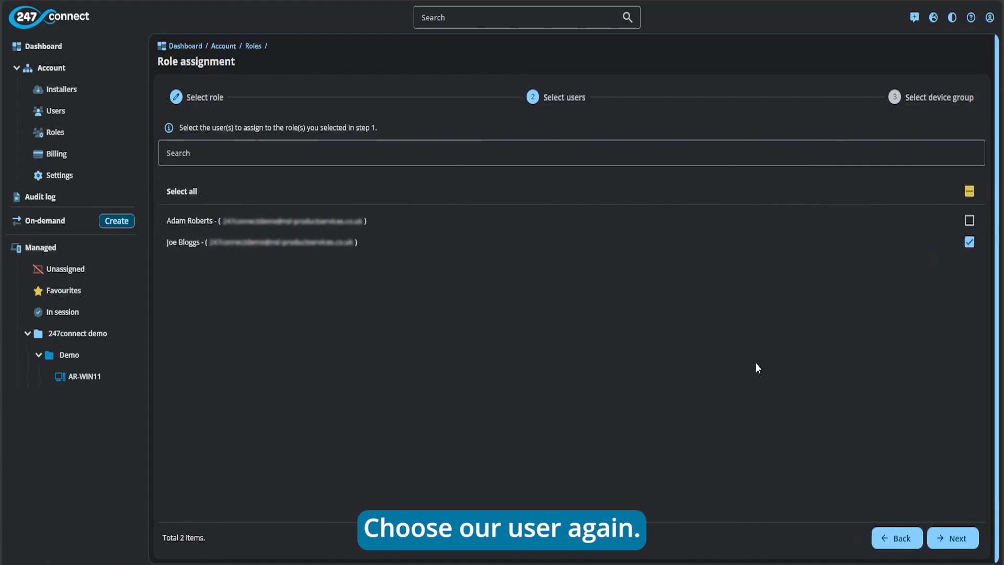
{"action": "left_click", "coordinate": [954, 538]}
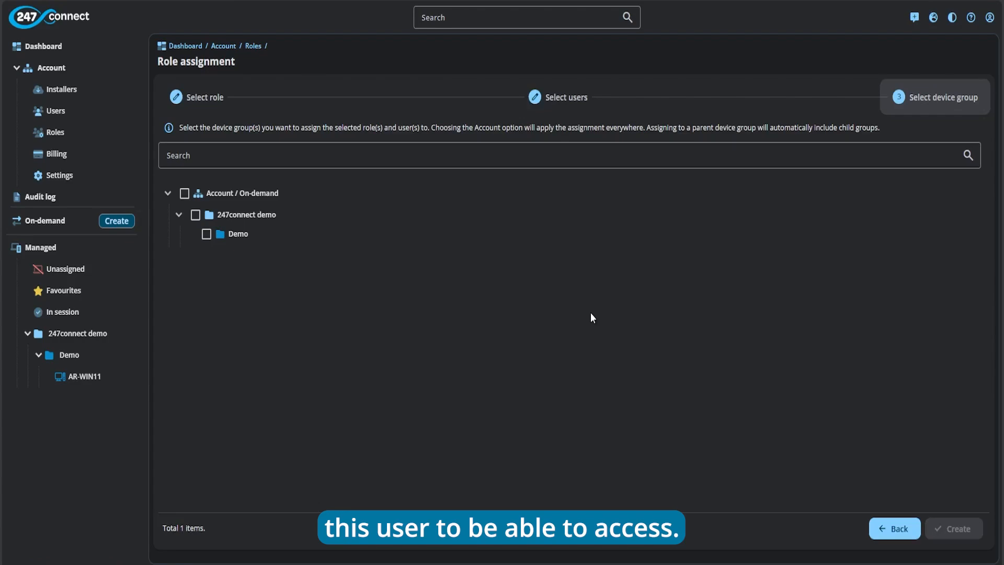
{"action": "left_click", "coordinate": [185, 195]}
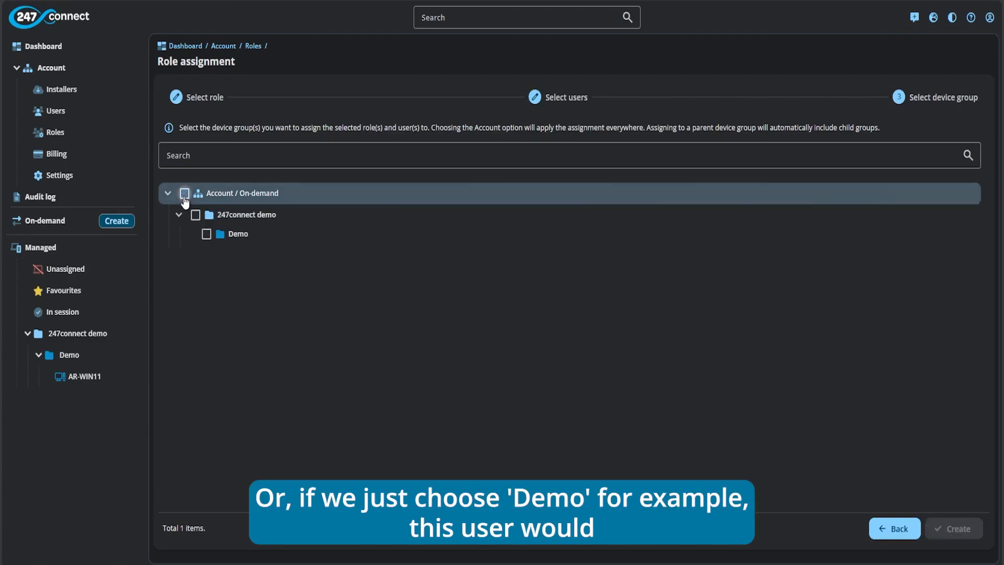
{"action": "left_click", "coordinate": [184, 193]}
{"action": "left_click", "coordinate": [206, 234]}
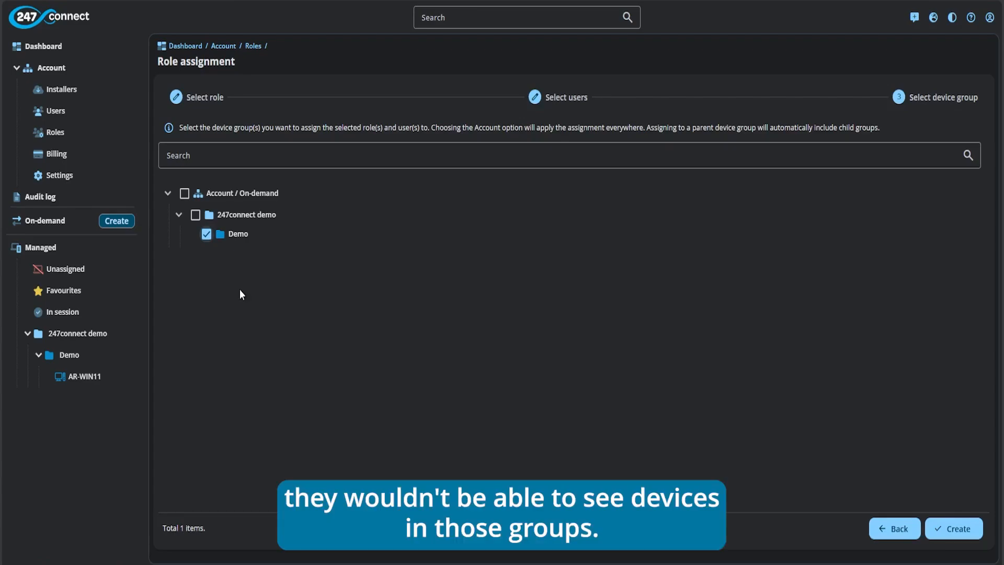
{"action": "left_click", "coordinate": [954, 528]}
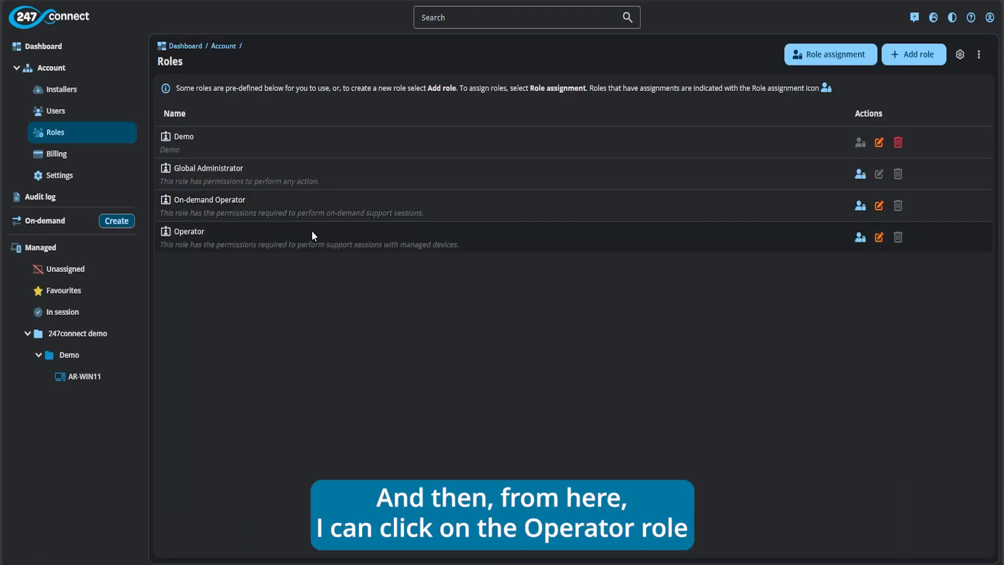
{"action": "left_click", "coordinate": [861, 238]}
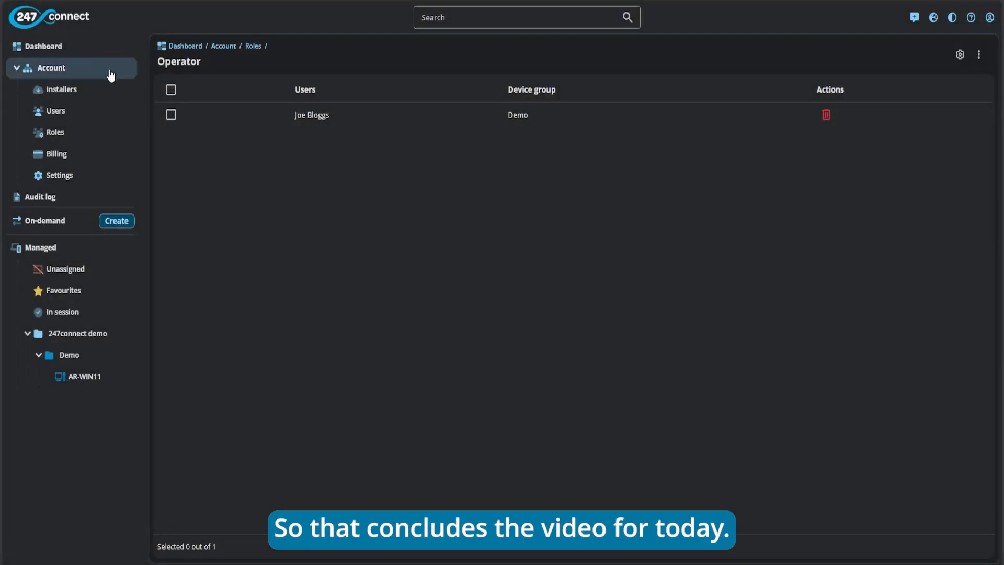
Return to the portal's dashboard and open the Information Hub
{"action": "left_click", "coordinate": [96, 47]}
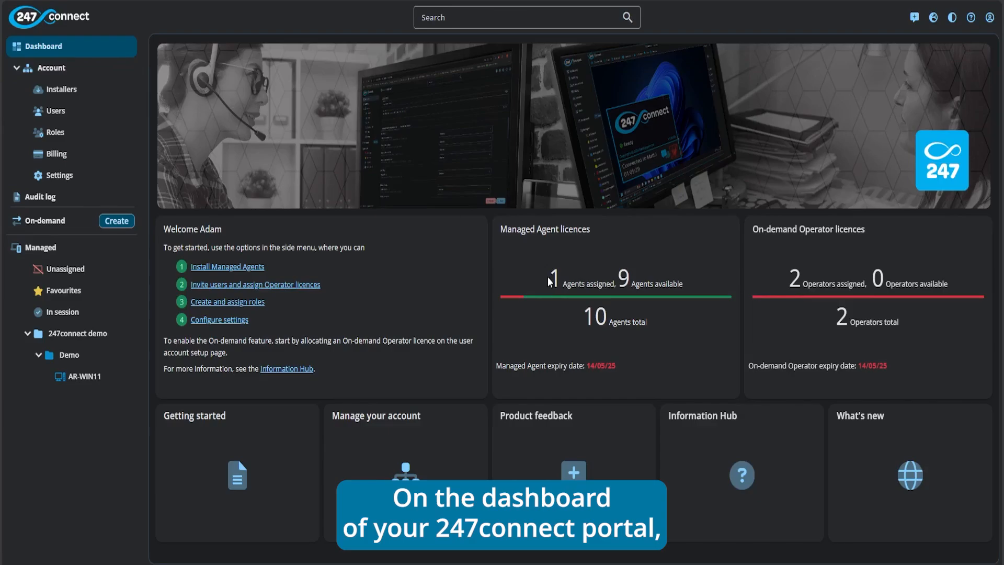
{"action": "left_click", "coordinate": [753, 486]}
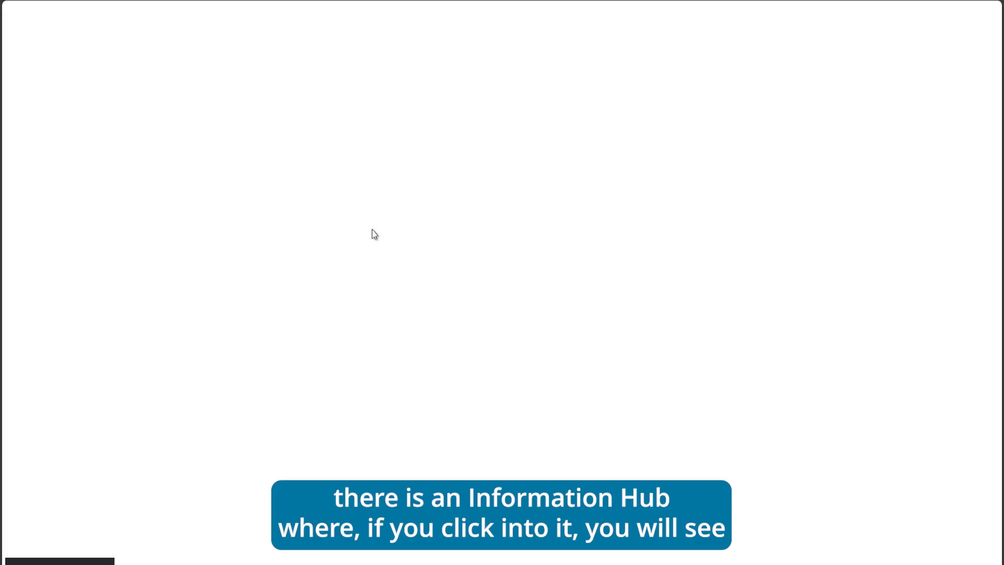